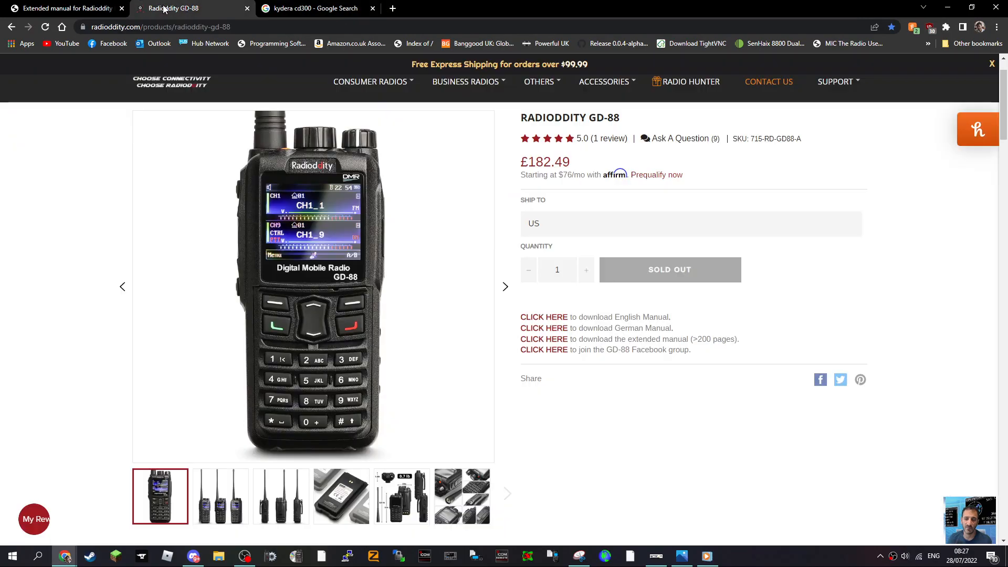
# - Glance at the extended manual's contents, switch to DMR CPS_DRS and examine the channel mode description and the mode options of channel 1
pyautogui.click(68, 8)
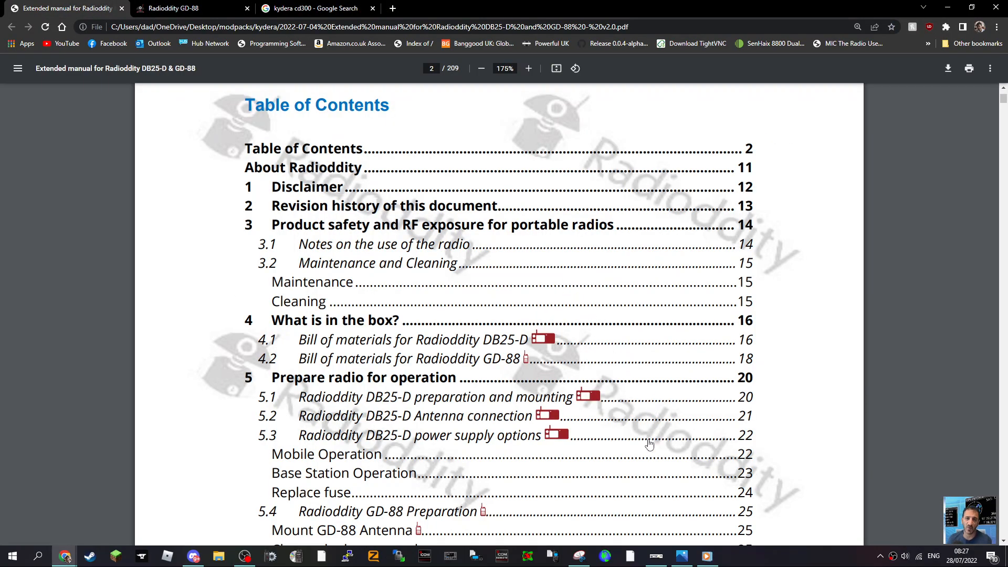
pyautogui.click(656, 556)
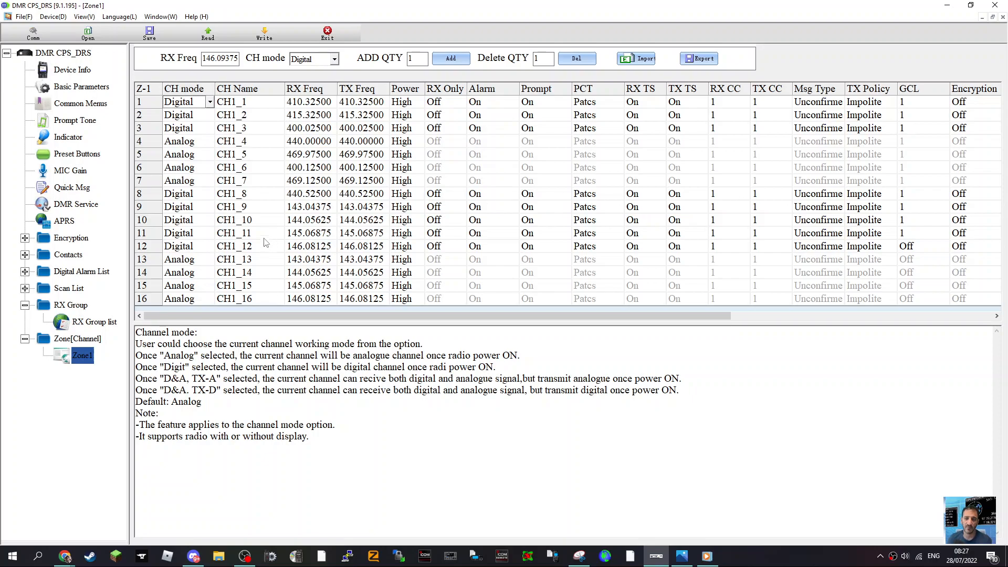
pyautogui.click(183, 91)
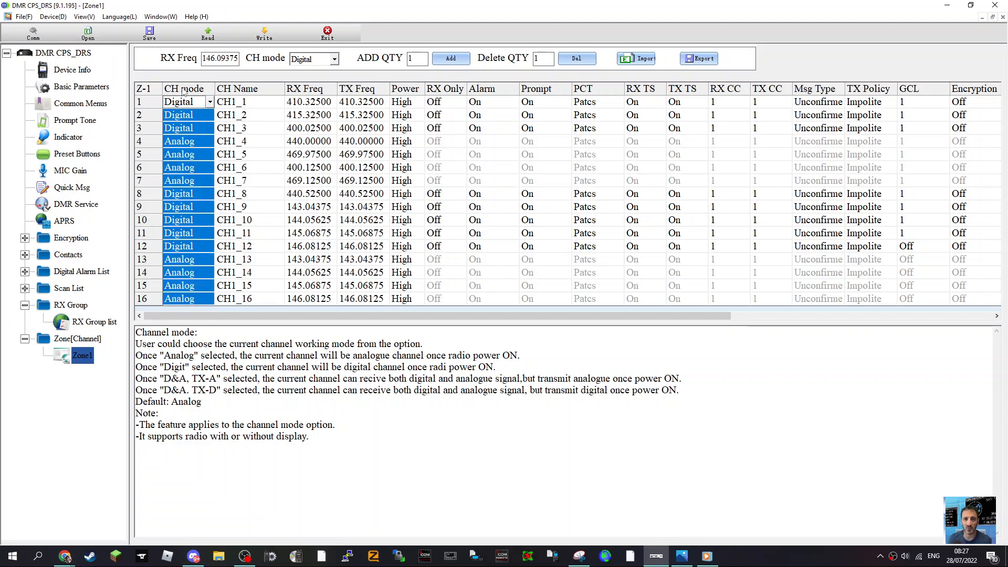
pyautogui.click(493, 502)
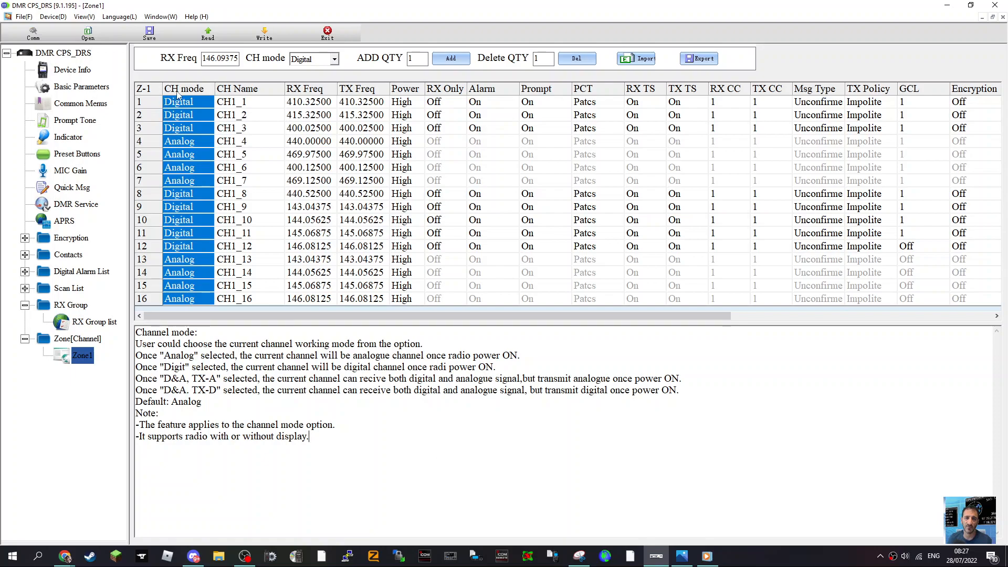
pyautogui.click(202, 107)
pyautogui.click(209, 105)
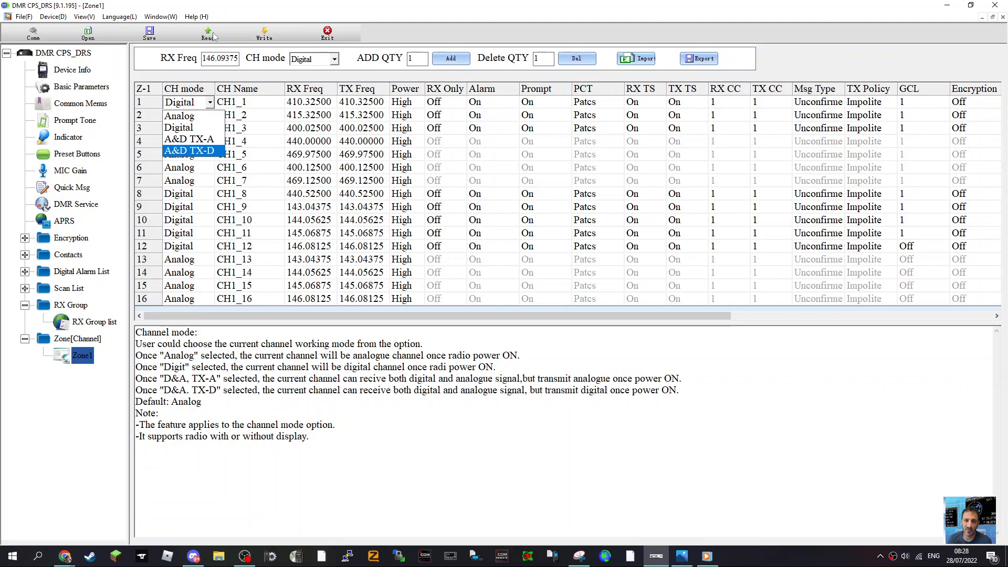
pyautogui.click(248, 90)
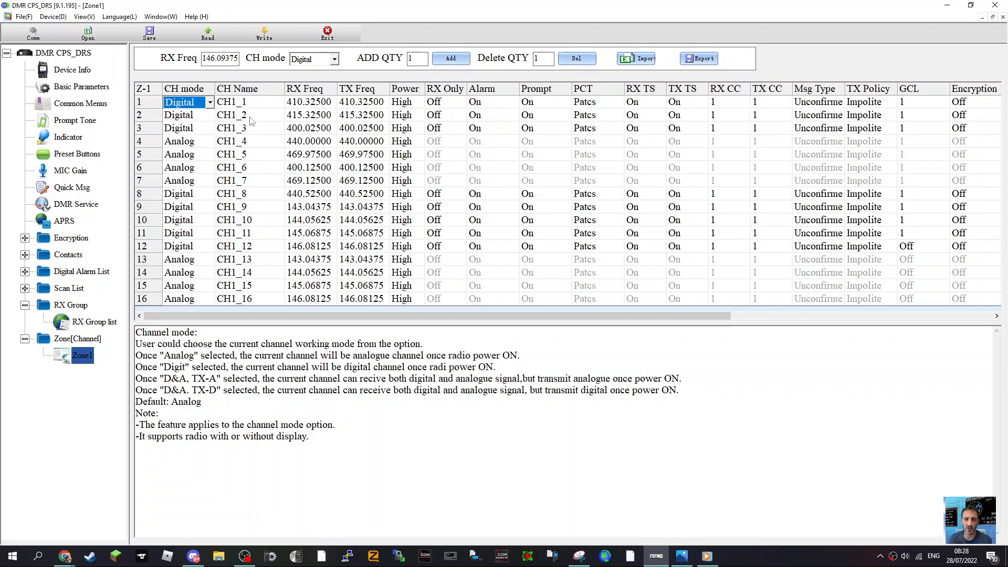
# - Rename channel 2 in Zone1 as worldwide
pyautogui.click(255, 89)
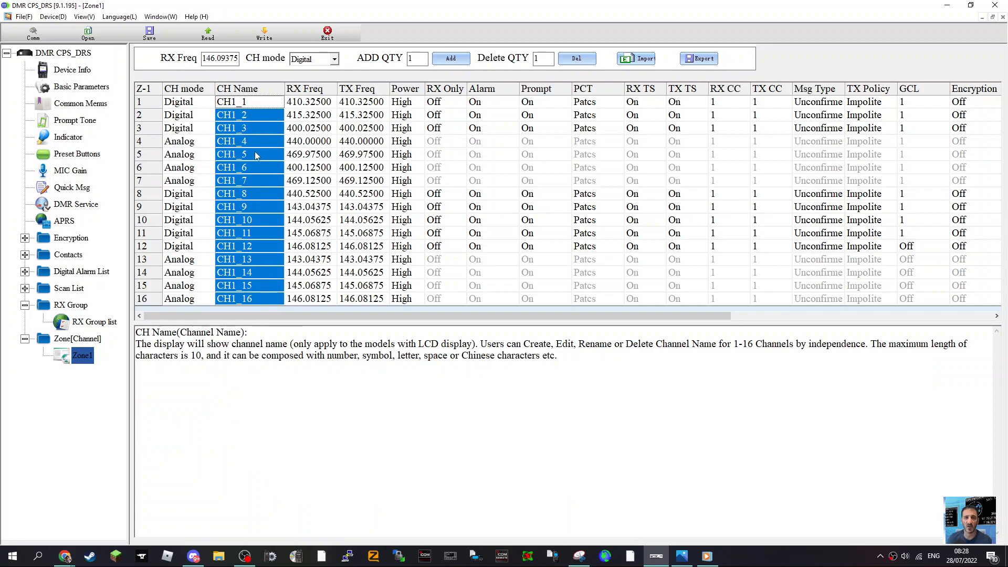
pyautogui.doubleClick(249, 116)
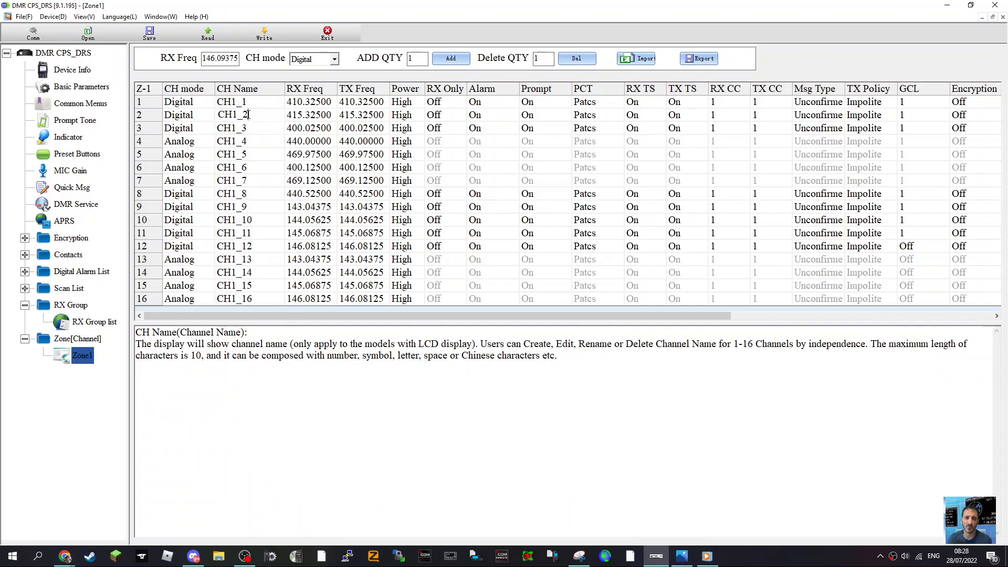
pyautogui.press('BackSpace')
pyautogui.press('BackSpace')
pyautogui.press('BackSpace')
pyautogui.press('BackSpace')
pyautogui.press('BackSpace')
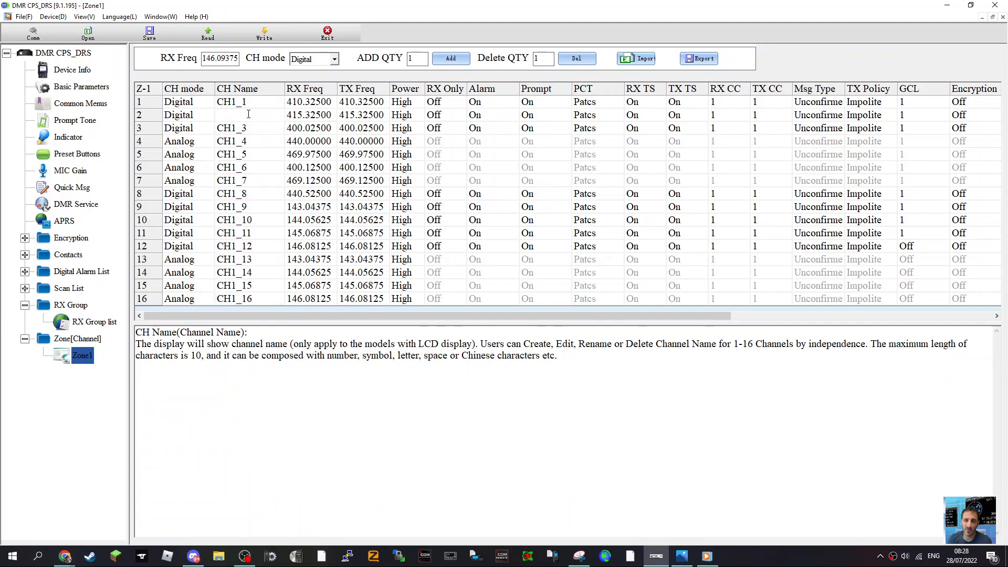
pyautogui.write('worldwide')
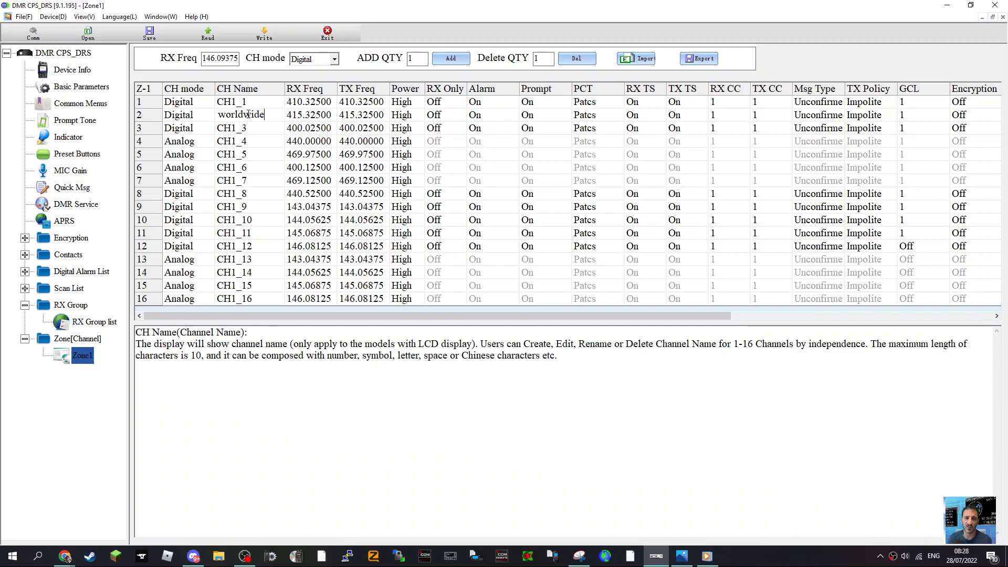
pyautogui.click(268, 156)
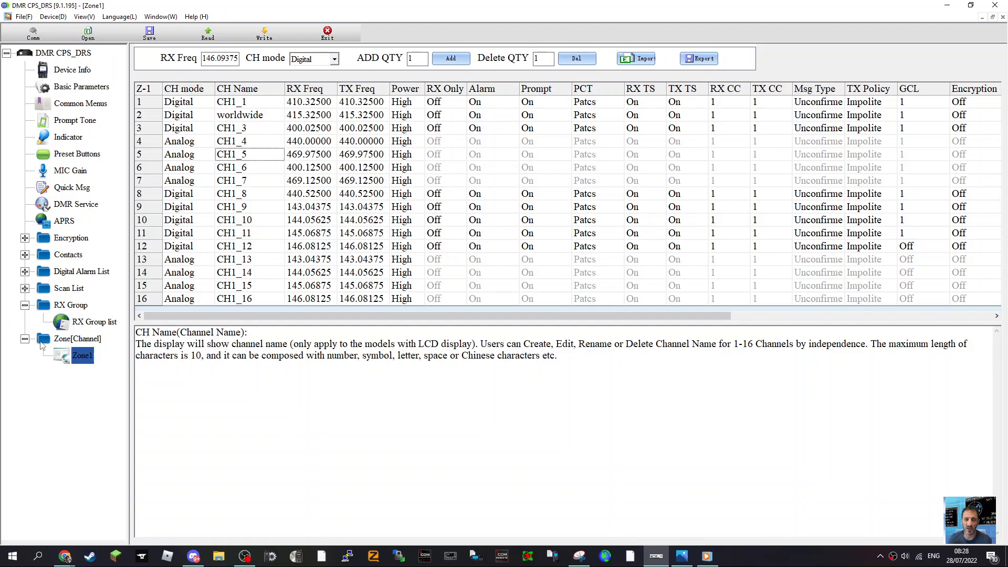
# - Add two more zones to the zone list and expand the zone tree to show them
pyautogui.click(95, 340)
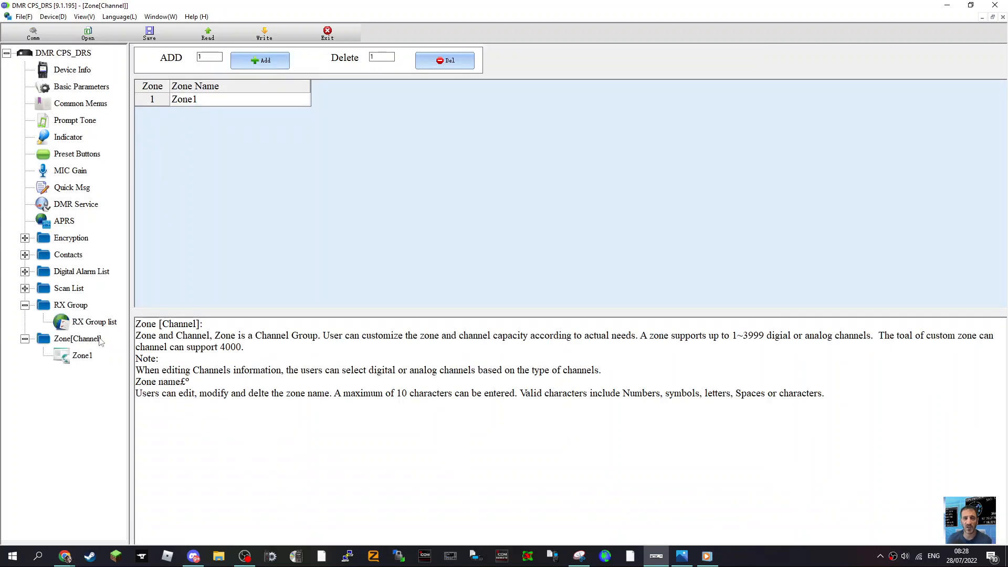
pyautogui.click(263, 62)
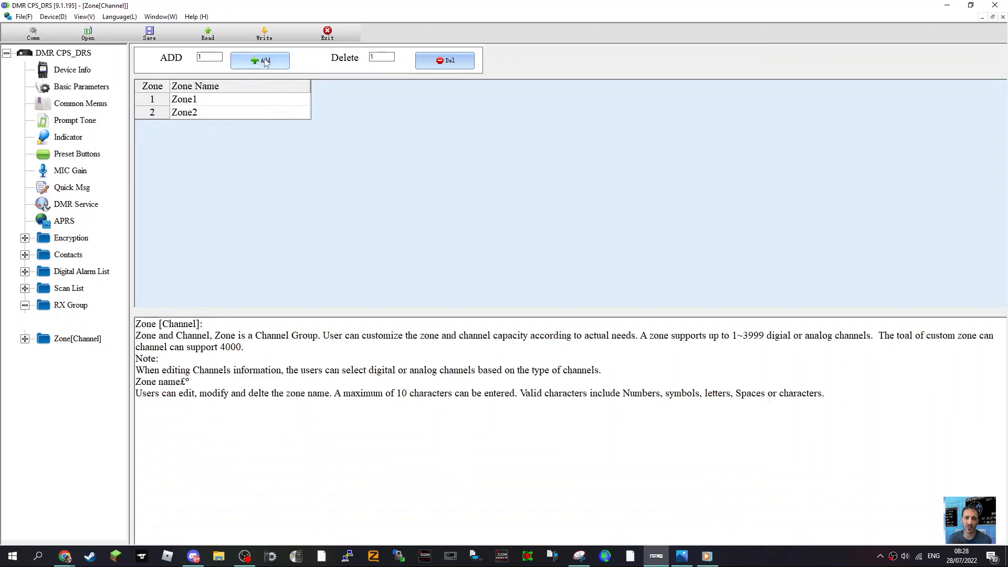
pyautogui.click(262, 62)
pyautogui.click(185, 100)
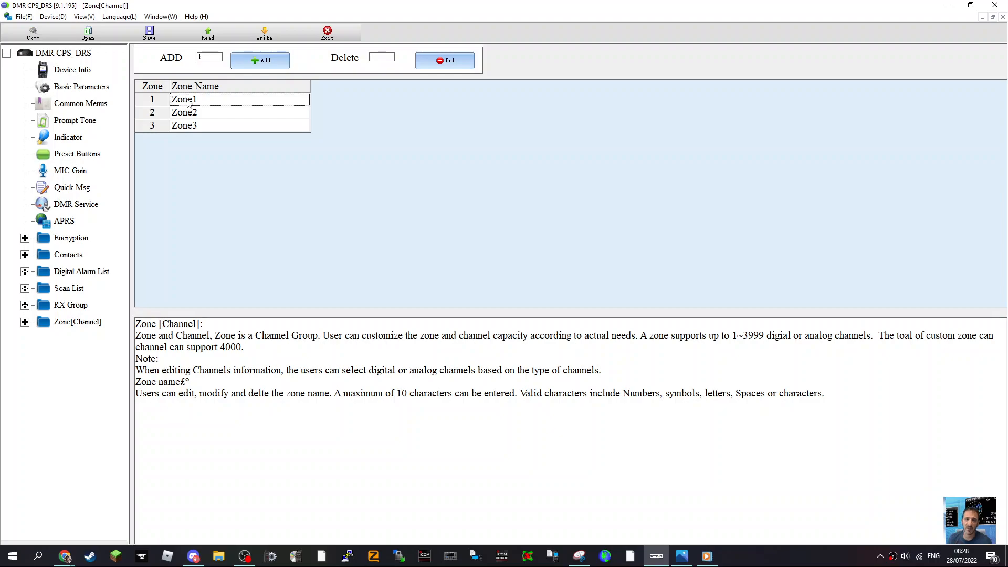
pyautogui.click(24, 323)
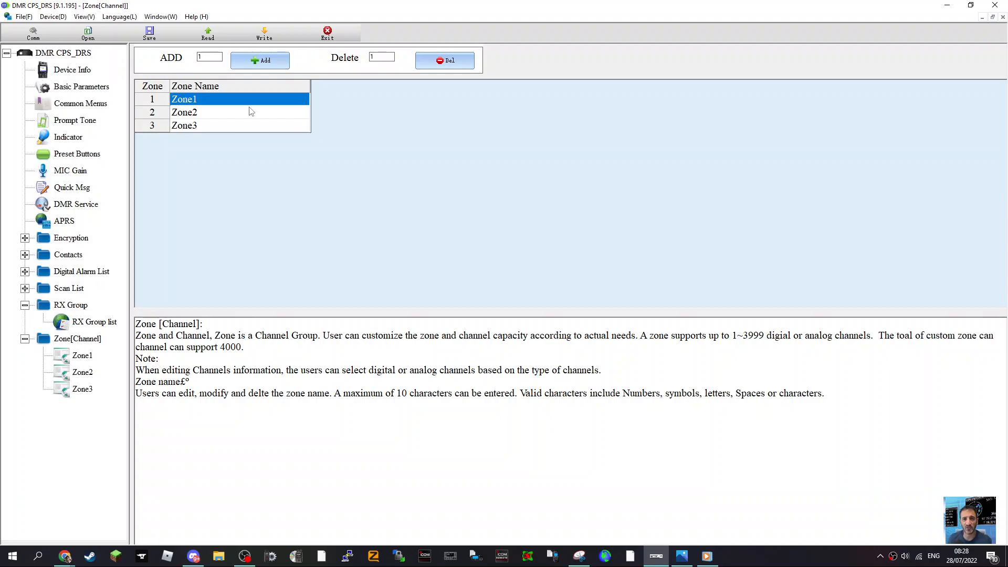
# - View the channel lists of Zone1 and Zone3, ending on Zone1
pyautogui.click(89, 356)
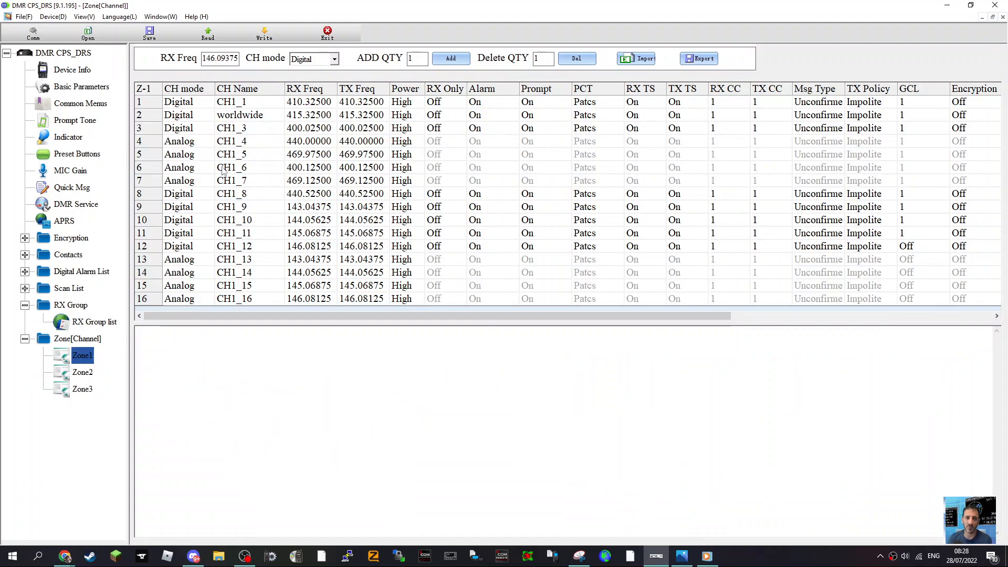
pyautogui.click(85, 392)
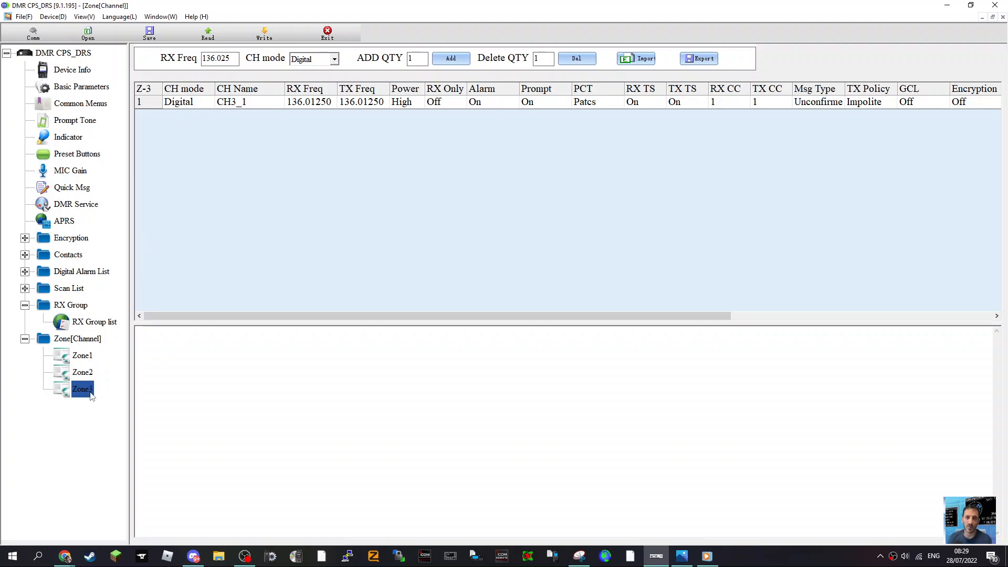
pyautogui.click(82, 355)
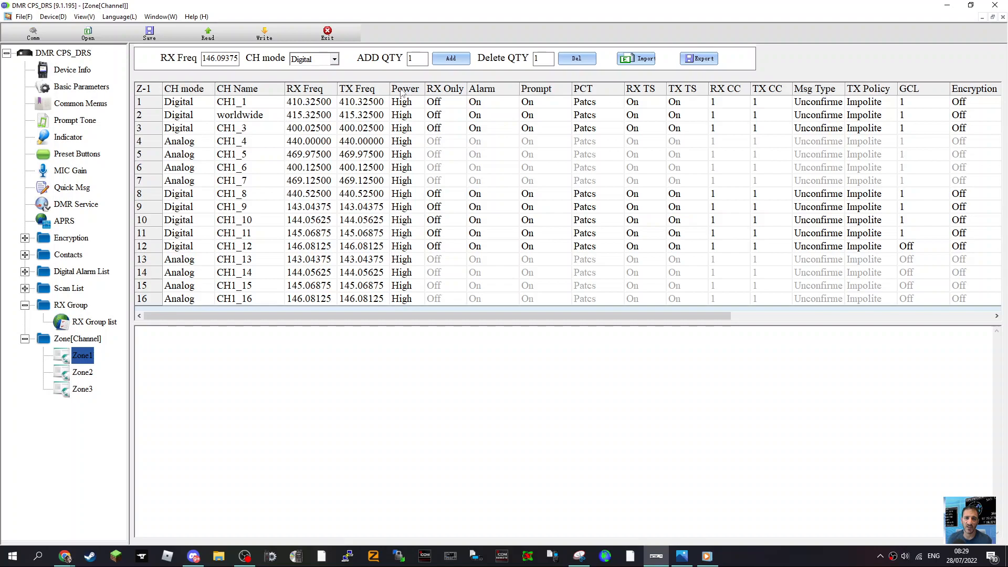
# - Review the descriptions of the TX Freq, RX Freq and Power columns in Zone1 and the RX Only setting of channel 1
pyautogui.click(371, 91)
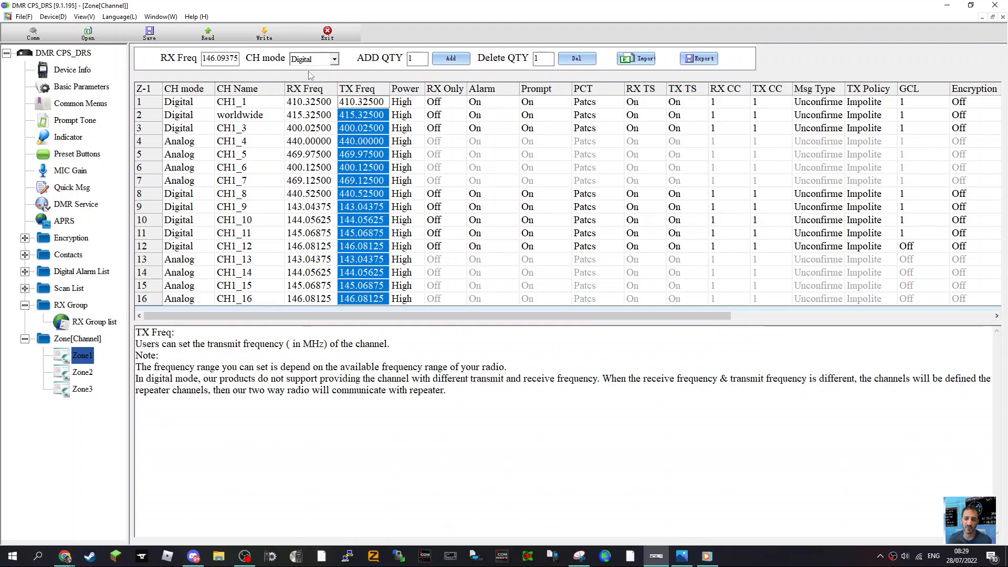
pyautogui.click(309, 91)
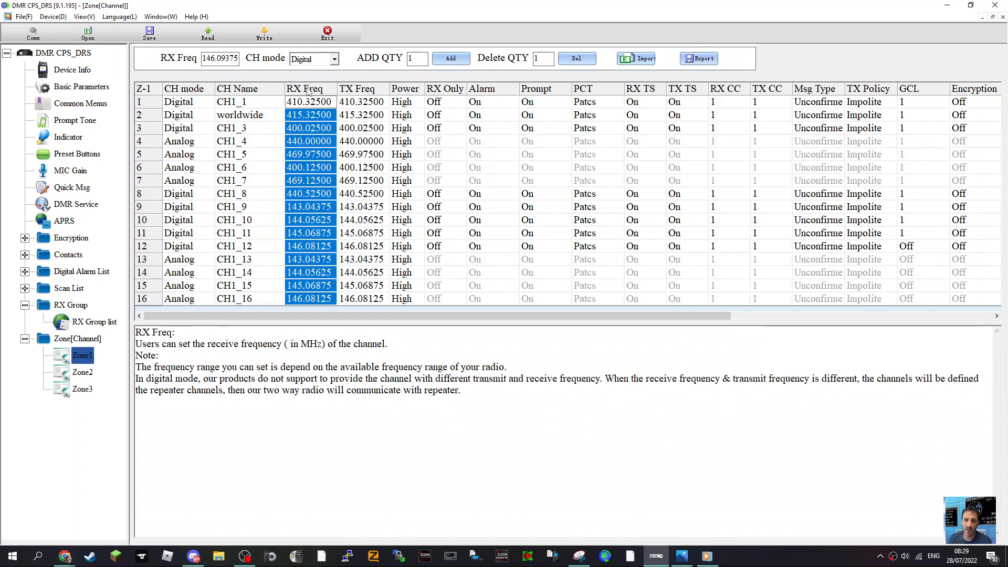
pyautogui.click(361, 90)
pyautogui.click(407, 90)
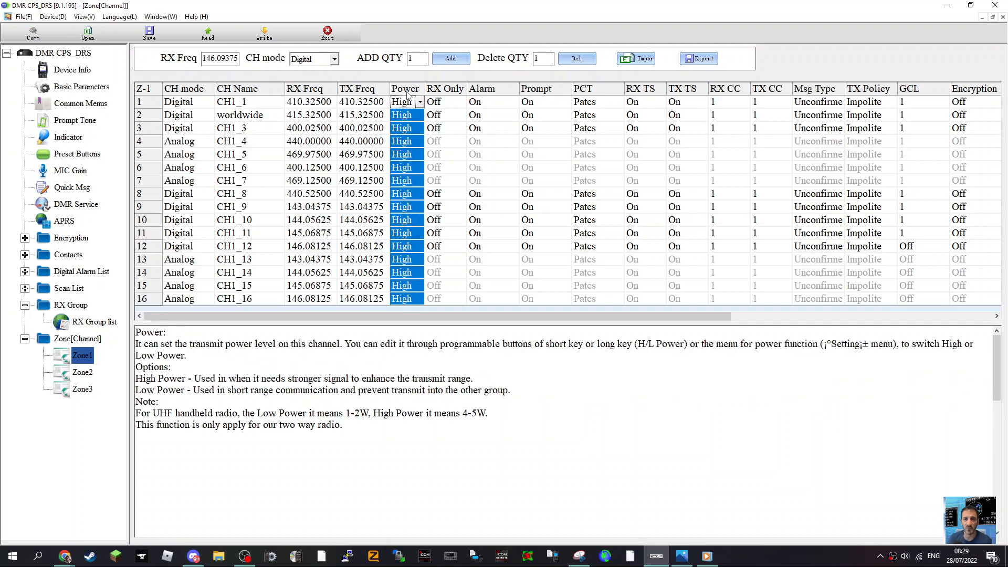
pyautogui.click(440, 91)
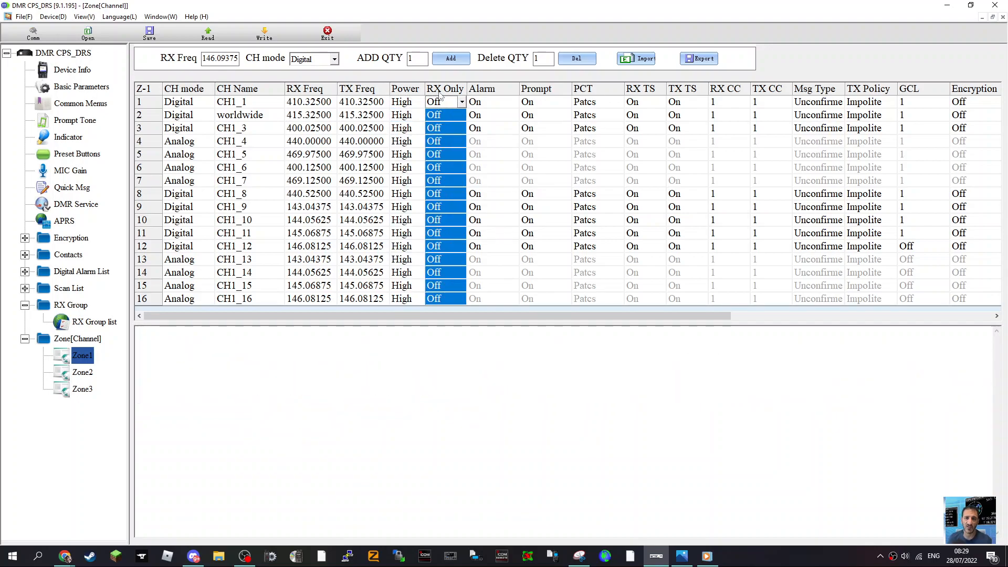
pyautogui.click(463, 102)
pyautogui.click(463, 102)
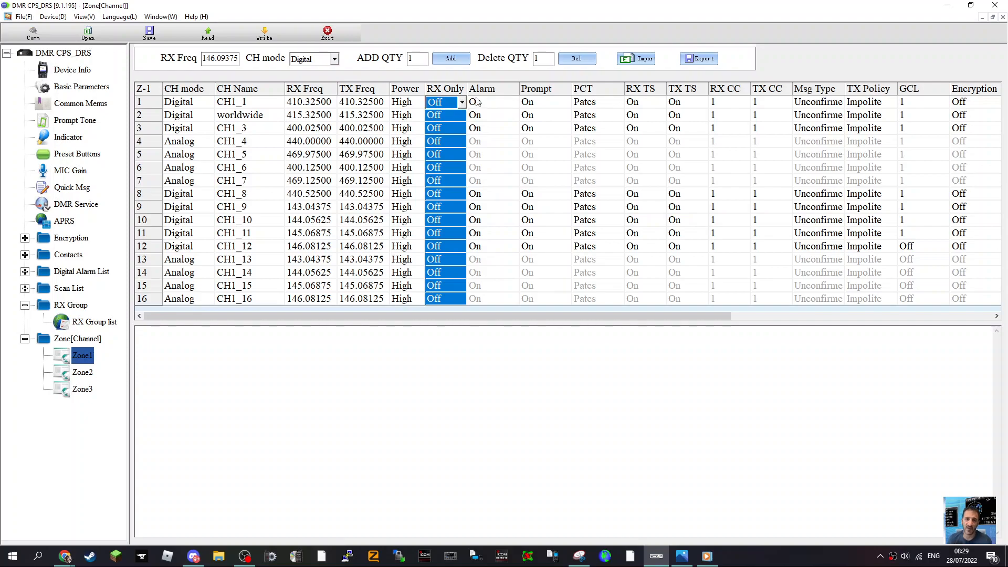
# - Read the Alarm, Prompt and PCT column descriptions and check channel 1's private call type options
pyautogui.click(488, 93)
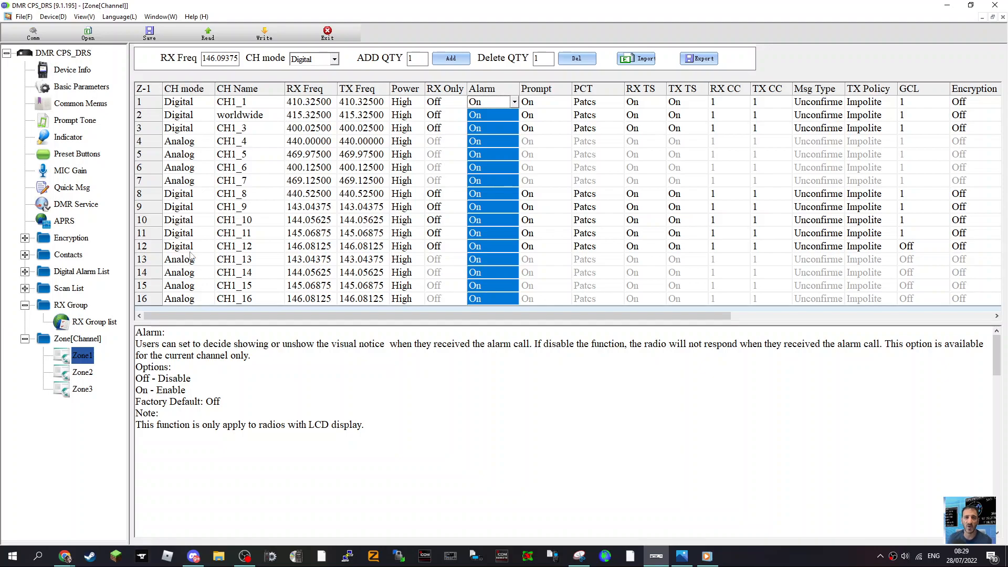
pyautogui.click(546, 93)
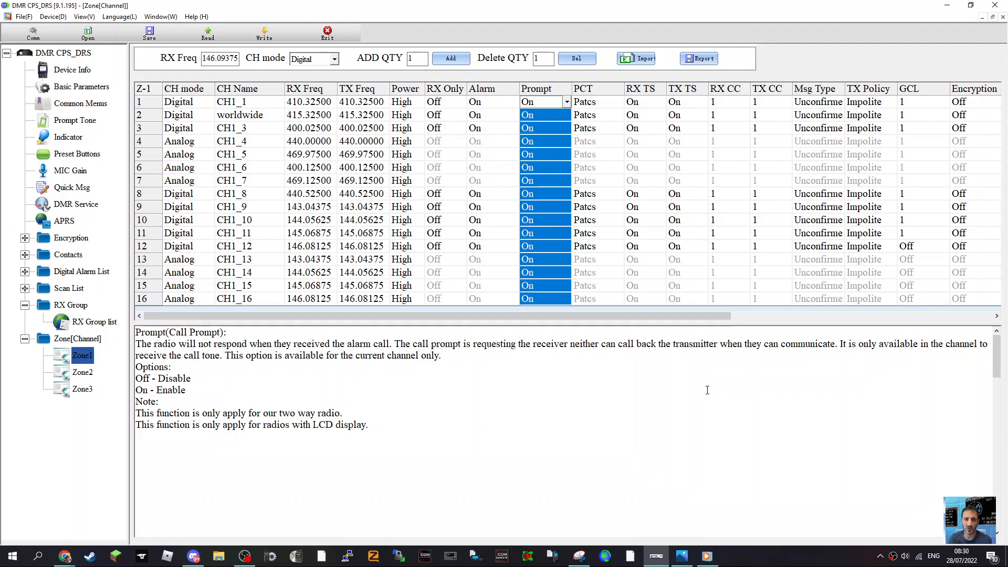
pyautogui.click(600, 90)
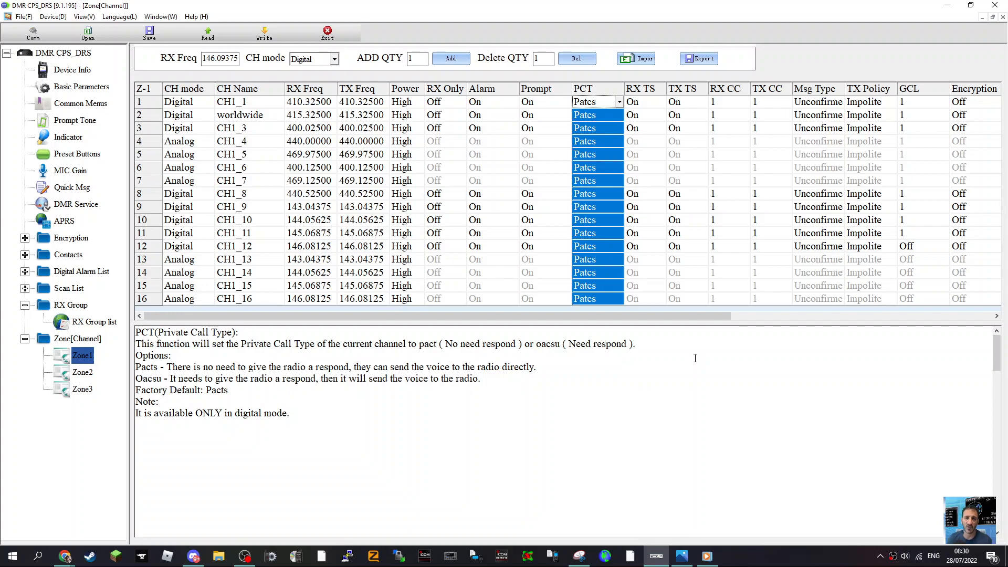
pyautogui.click(619, 104)
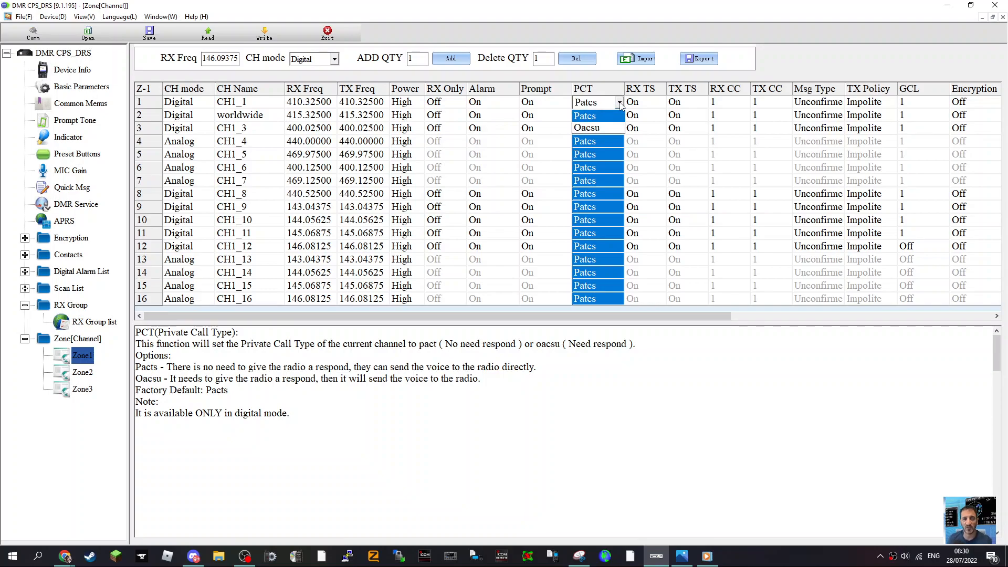
pyautogui.click(351, 429)
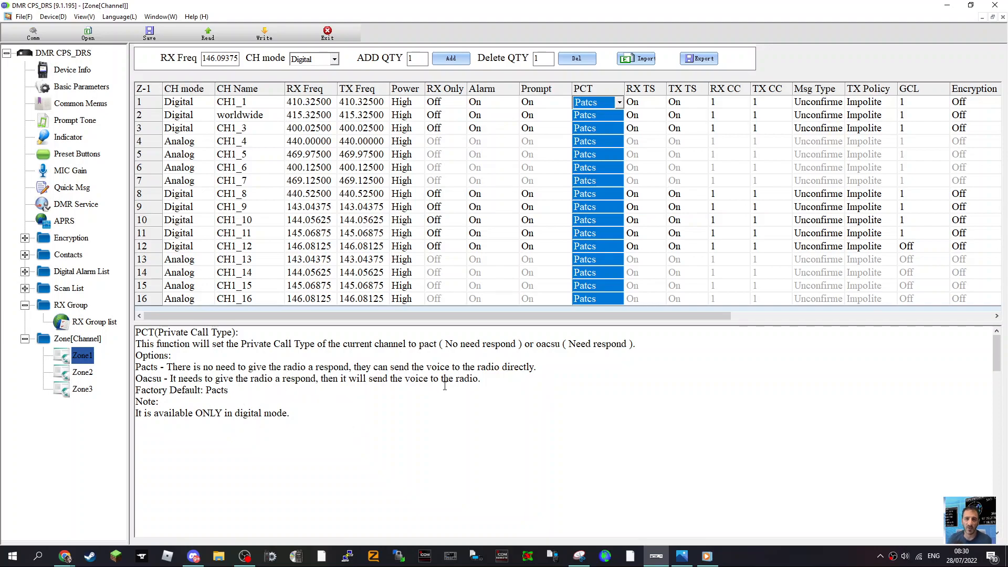
# - Read the RX TS timeslot description and check the timeslot options available for channel 1
pyautogui.click(655, 90)
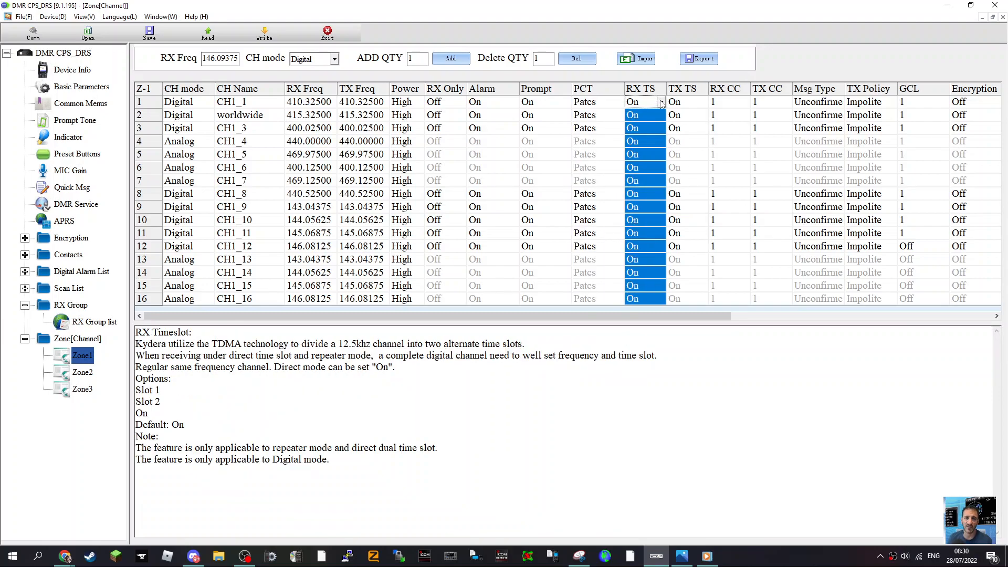
pyautogui.click(661, 103)
pyautogui.click(661, 103)
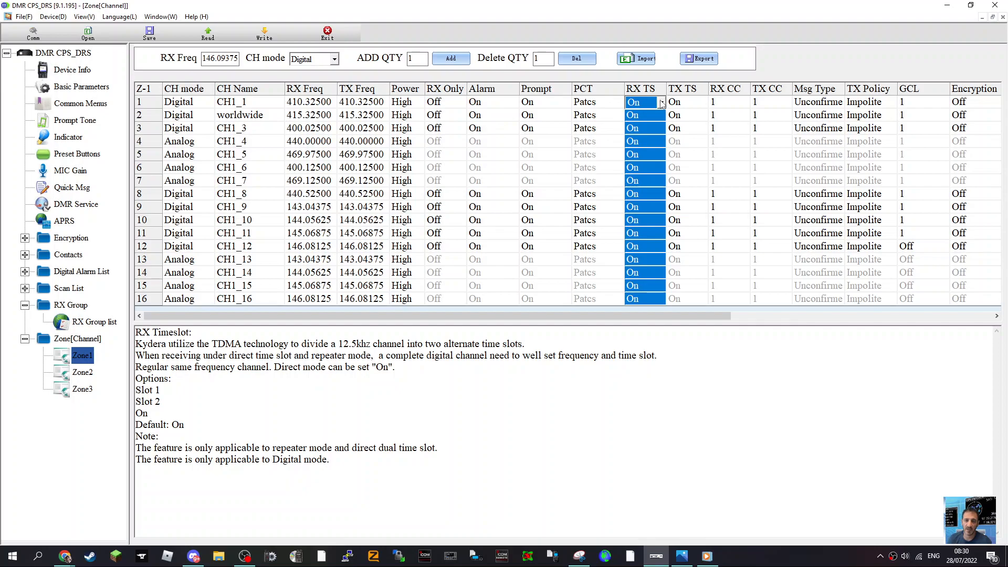
pyautogui.click(661, 103)
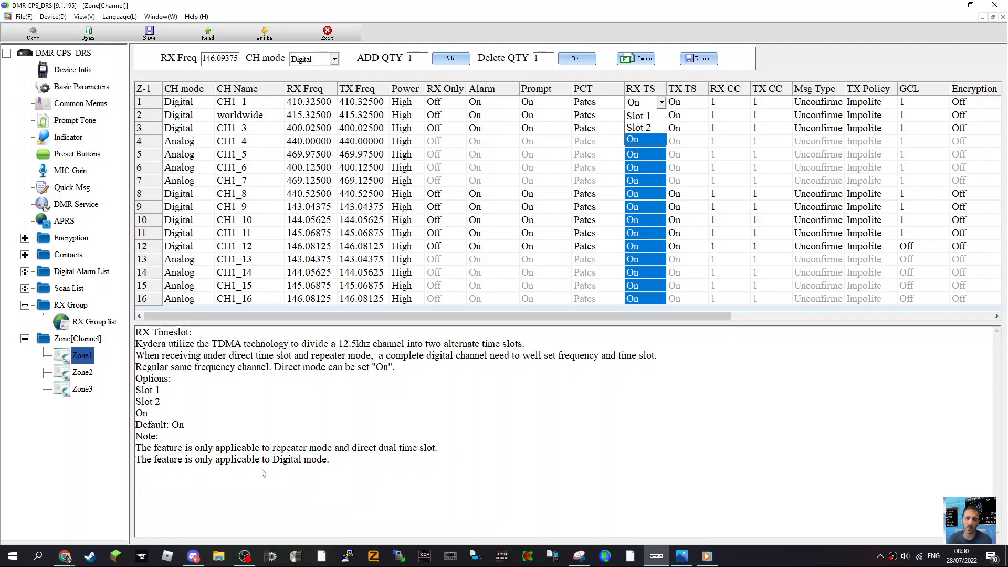
pyautogui.click(470, 431)
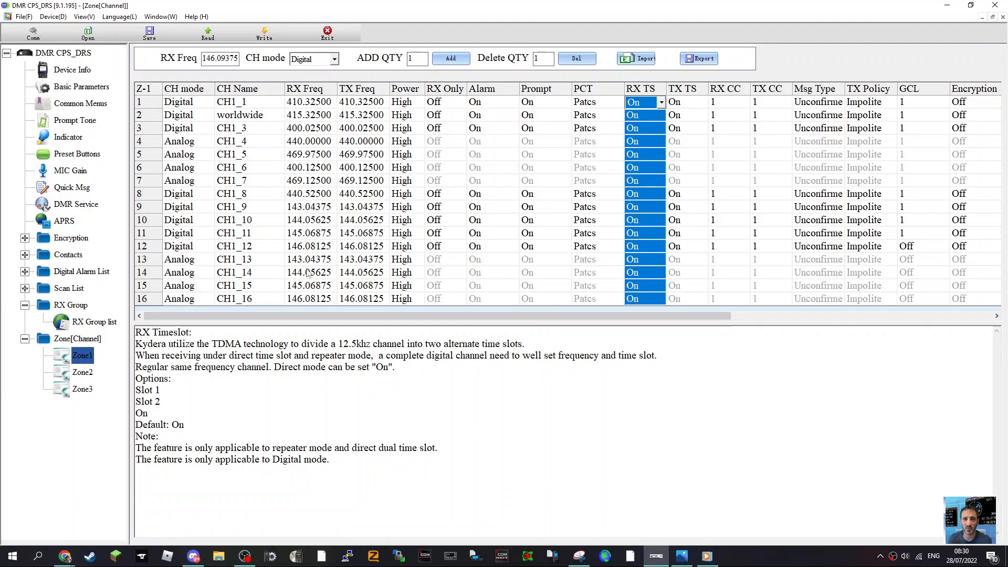
# - Set the RX frequency of channel 15 in Zone1 to 145.600
pyautogui.click(321, 291)
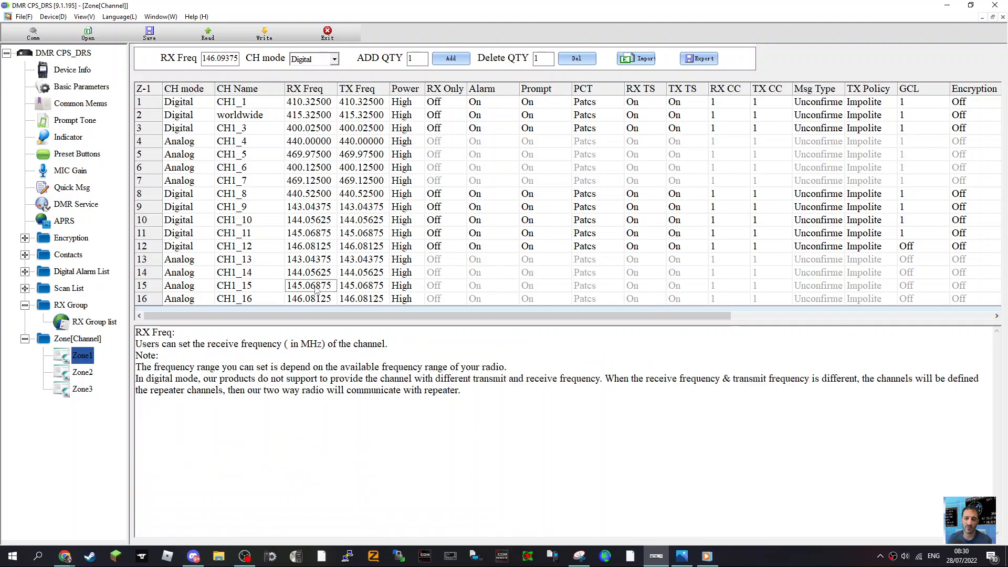
pyautogui.write('3')
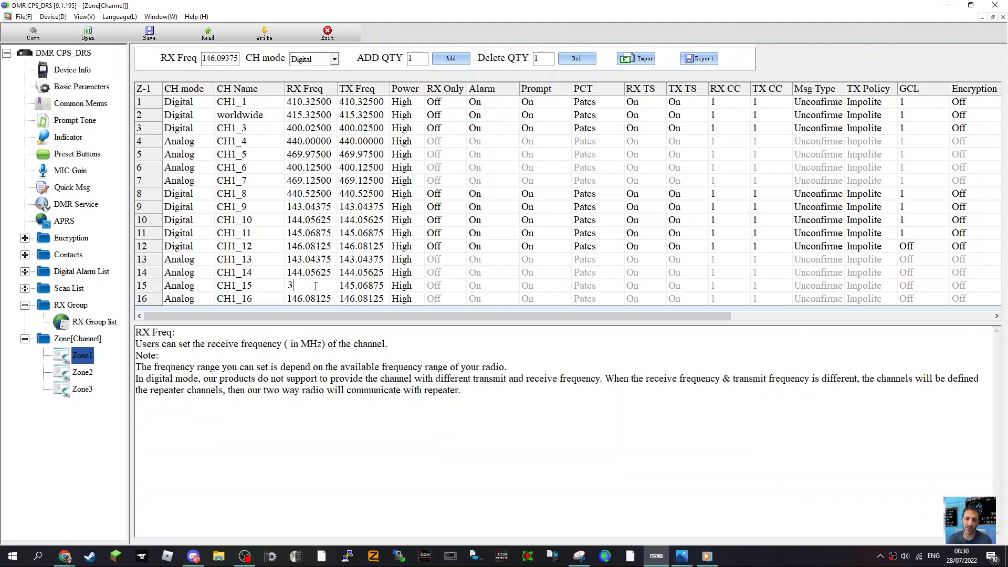
pyautogui.write('45')
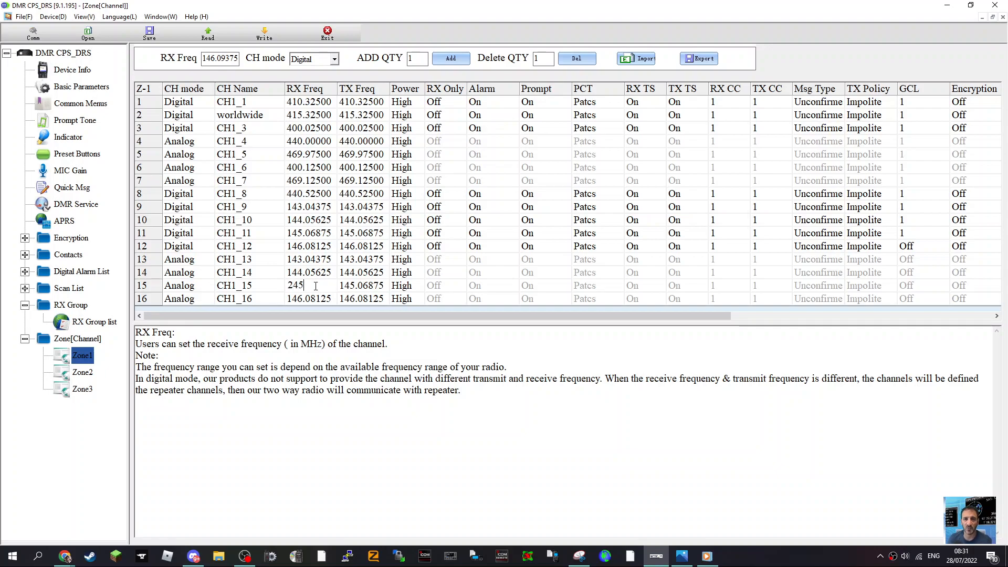
pyautogui.write('.600')
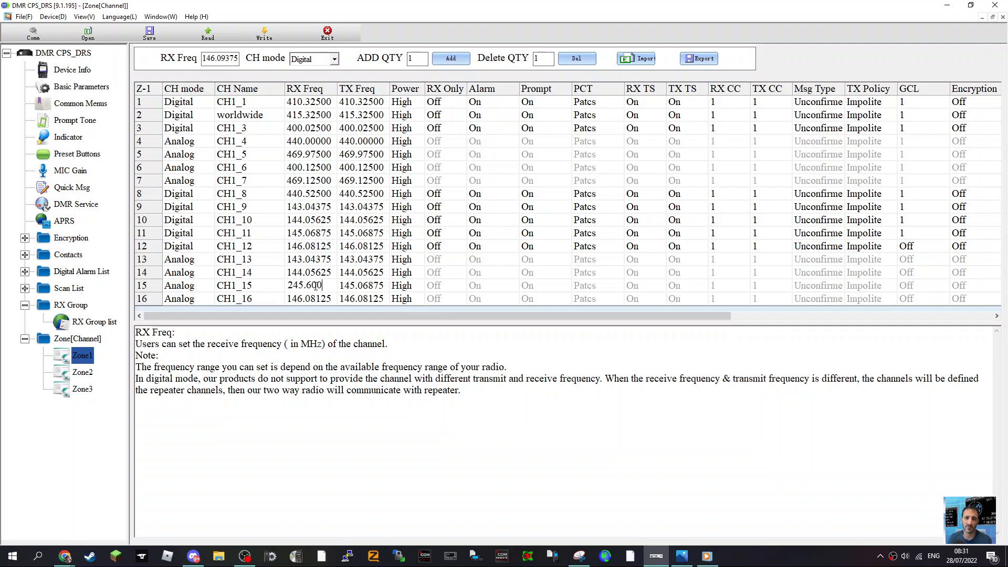
pyautogui.click(294, 288)
pyautogui.press('BackSpace')
pyautogui.write('1')
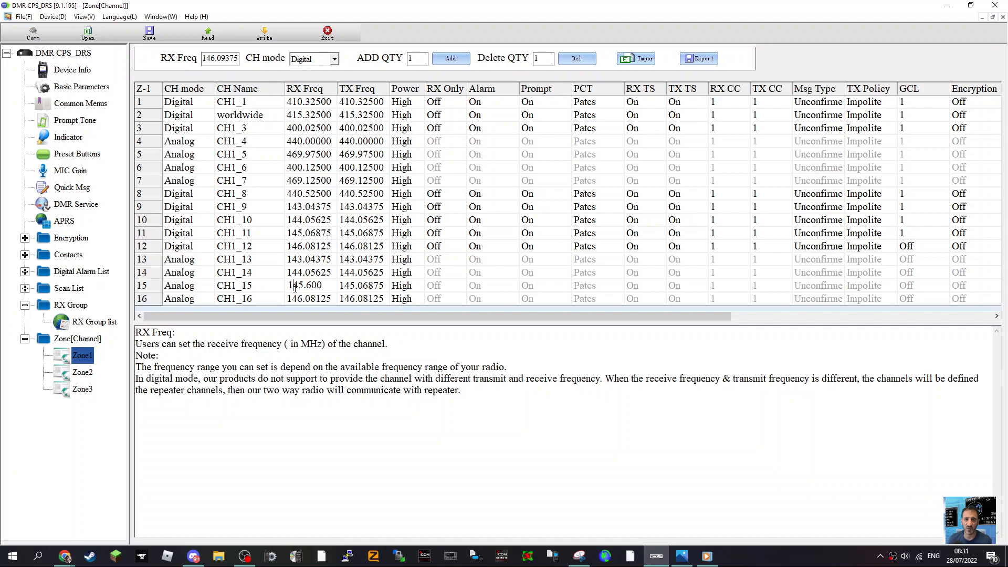
# - Set the TX frequency of channel 15 to 145.000
pyautogui.click(361, 287)
pyautogui.click(361, 288)
pyautogui.write('145.000')
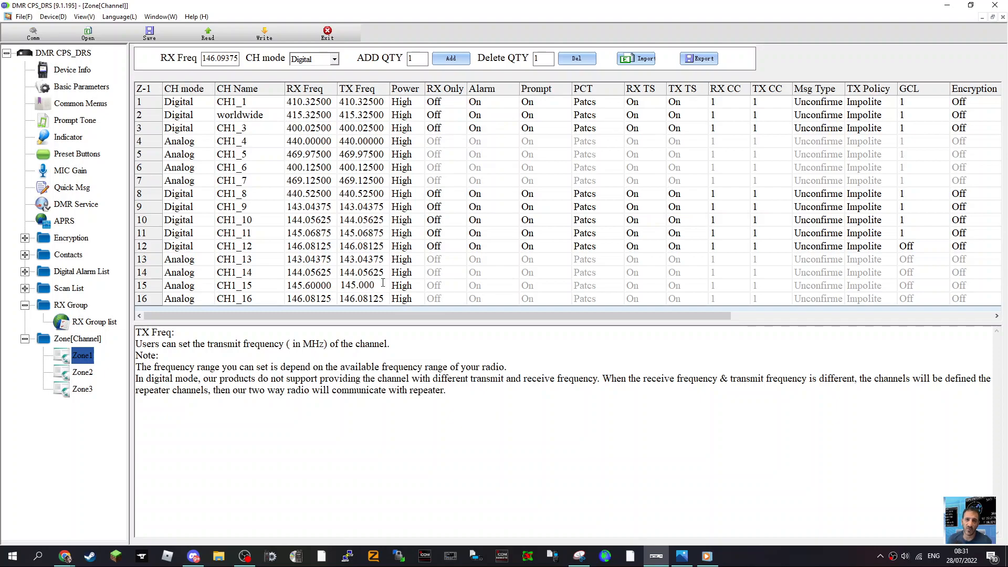
pyautogui.click(448, 251)
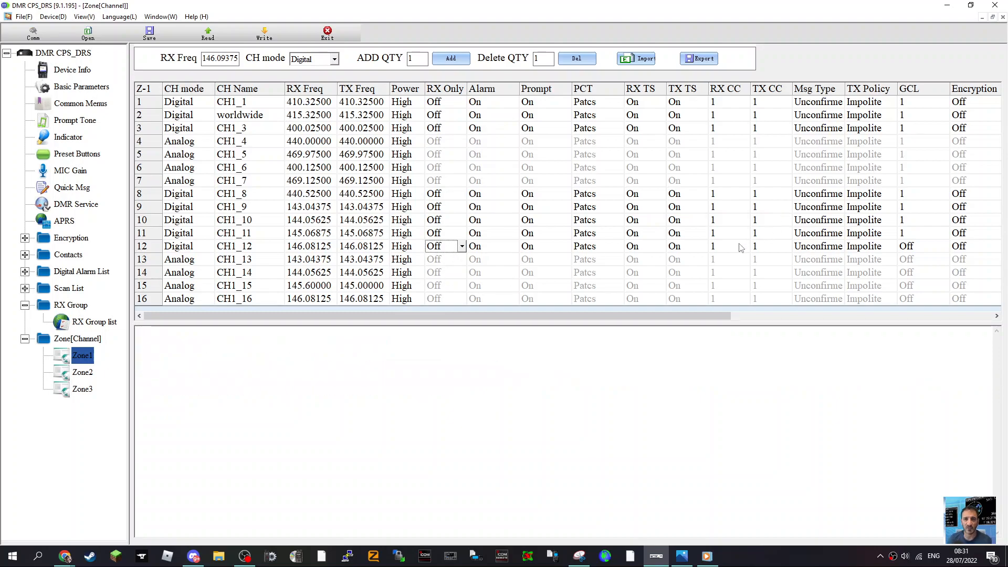
# - Set channel 15's mode to Digital and check its RX TS timeslot options
pyautogui.click(206, 291)
pyautogui.click(210, 286)
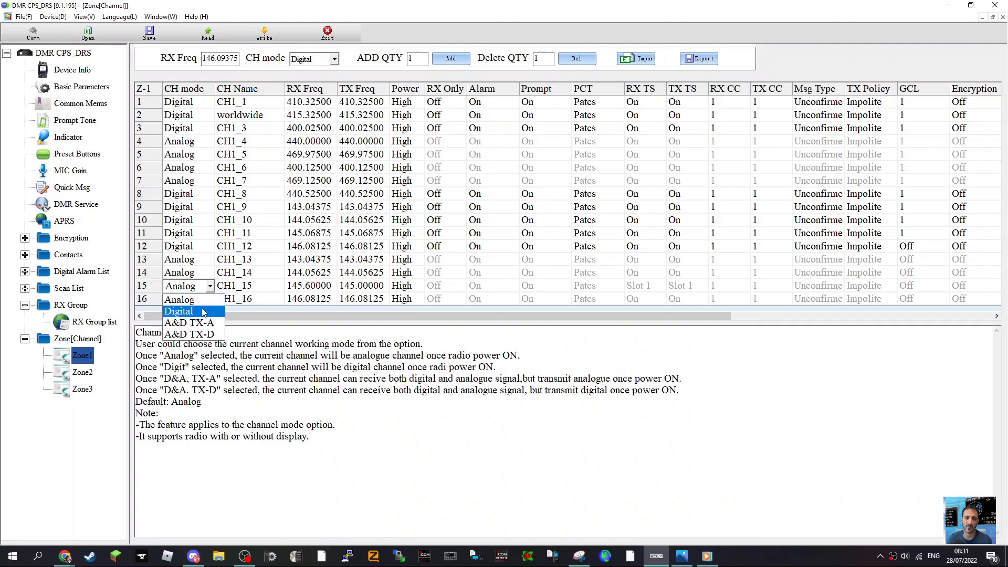
pyautogui.click(203, 309)
pyautogui.click(656, 288)
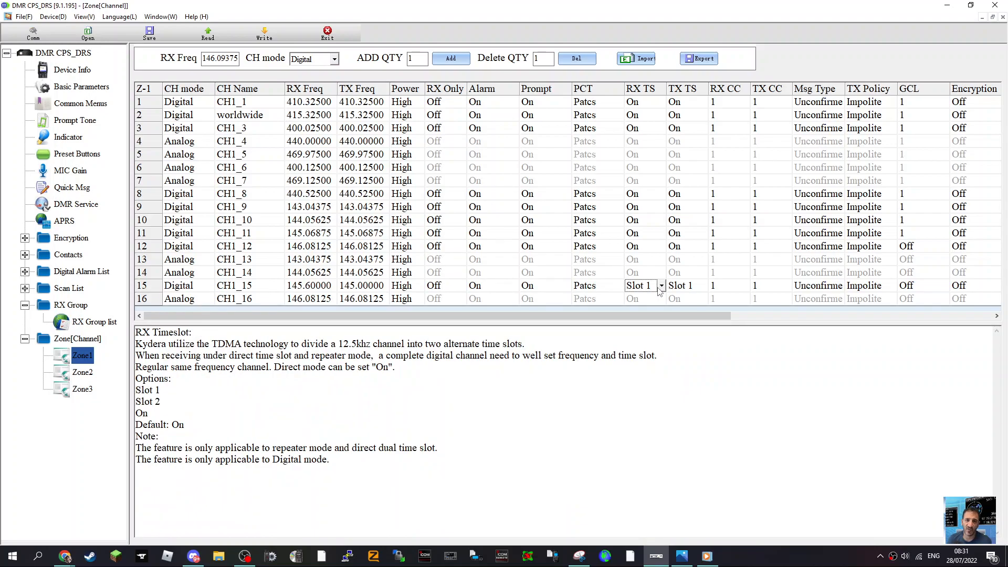
pyautogui.click(661, 287)
pyautogui.click(662, 288)
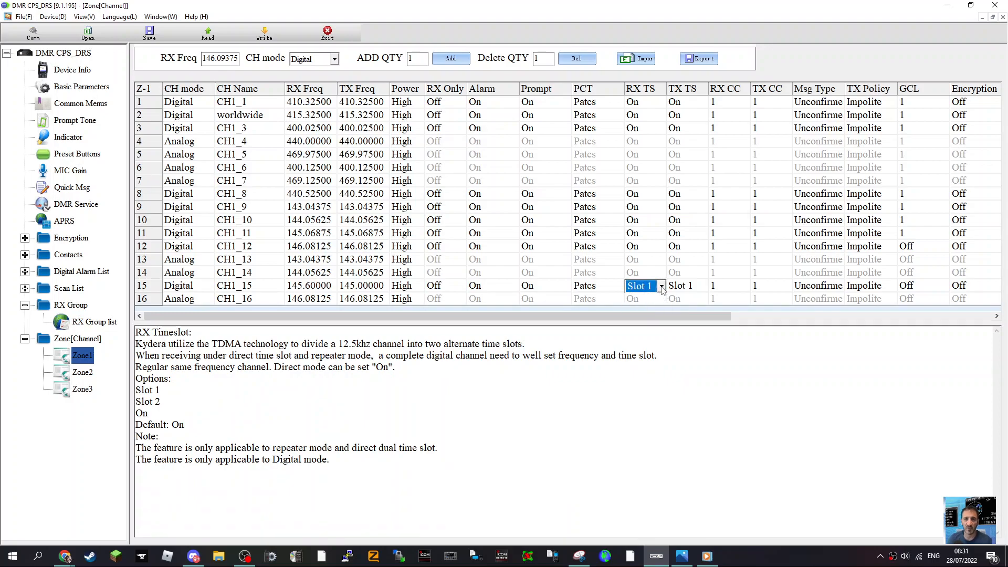
pyautogui.click(661, 286)
pyautogui.click(661, 286)
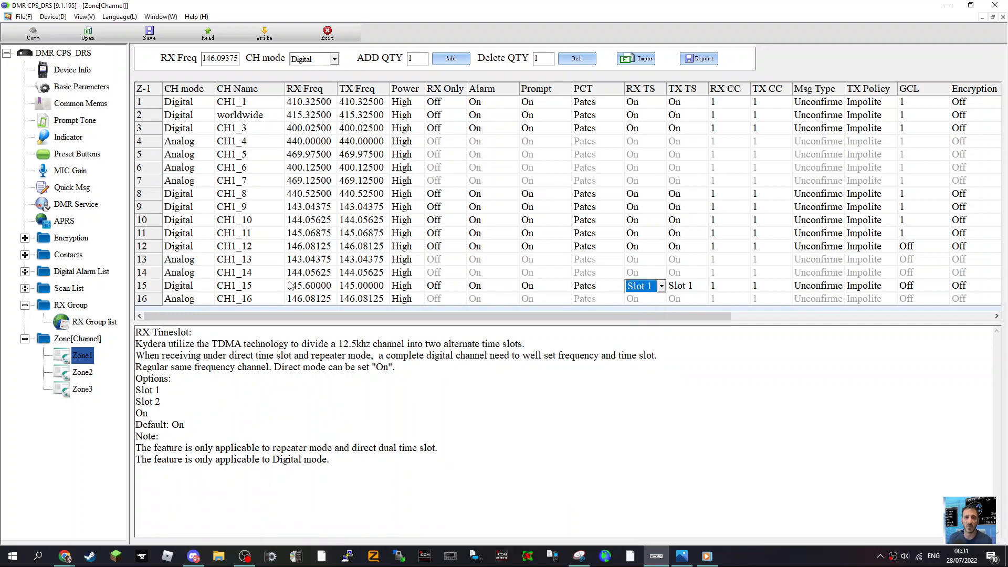
# - Set channel 15's mode to A&D TX-A and check its RX timeslot choices, keeping Slot 1
pyautogui.click(201, 293)
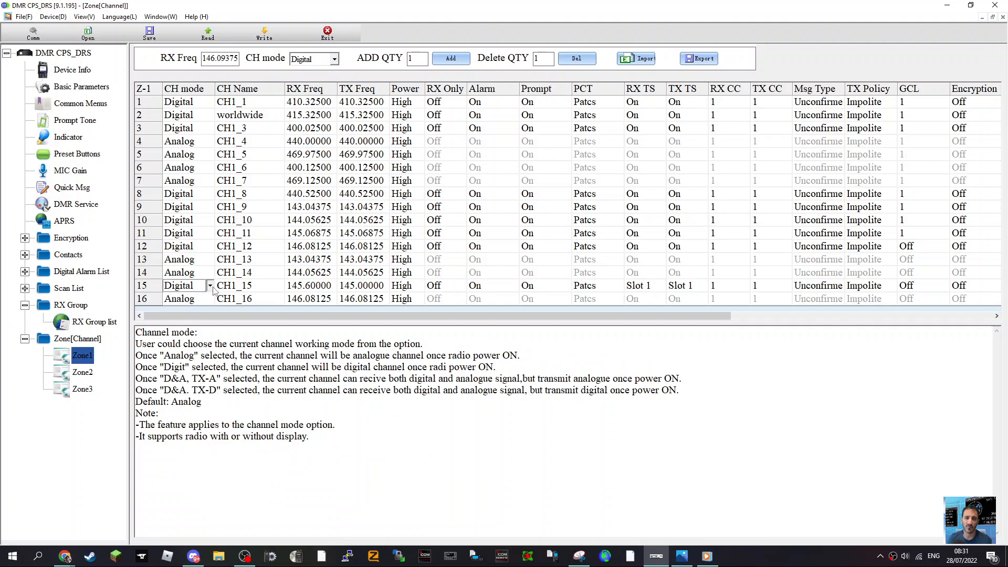
pyautogui.click(211, 288)
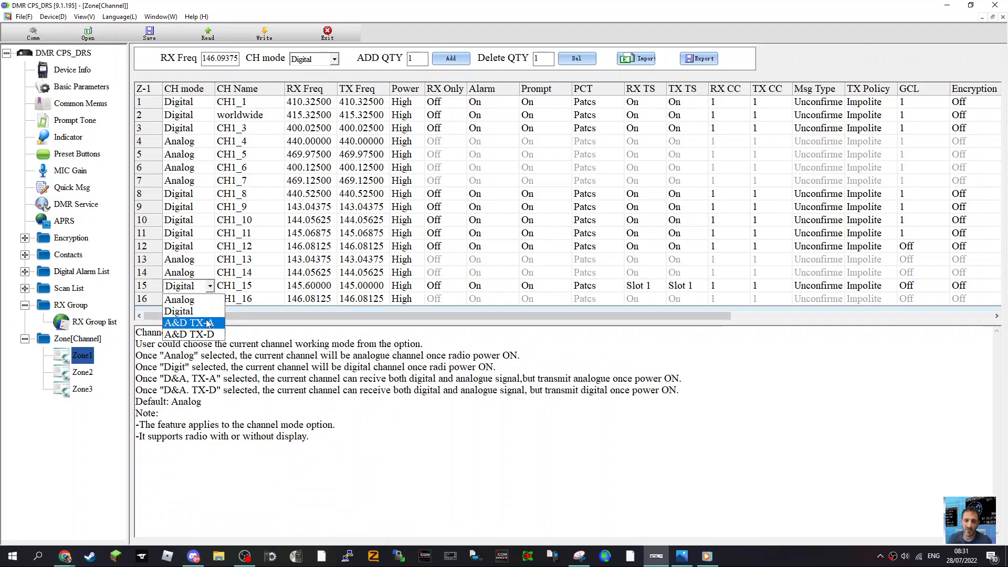
pyautogui.click(208, 324)
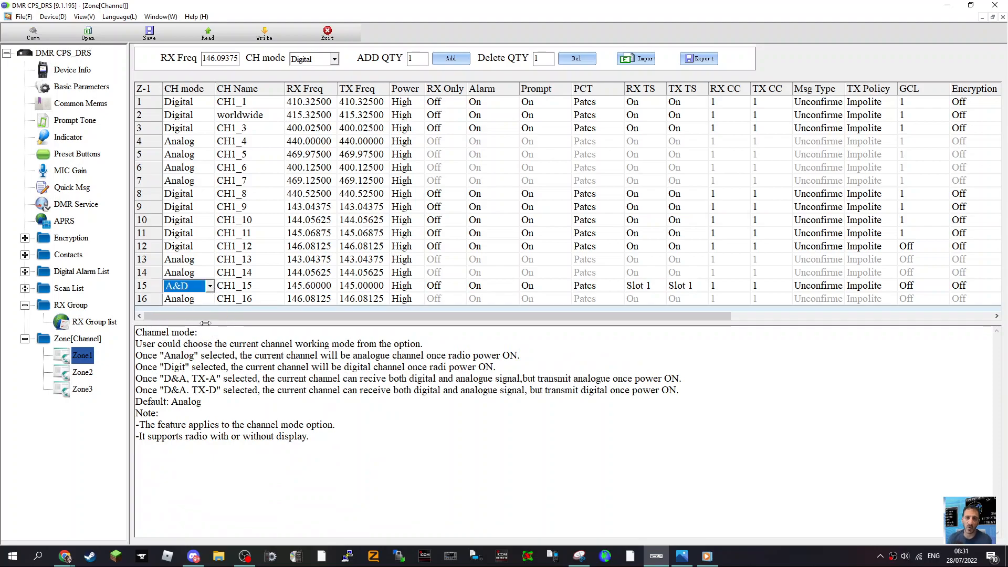
pyautogui.click(659, 286)
pyautogui.click(661, 286)
pyautogui.click(638, 298)
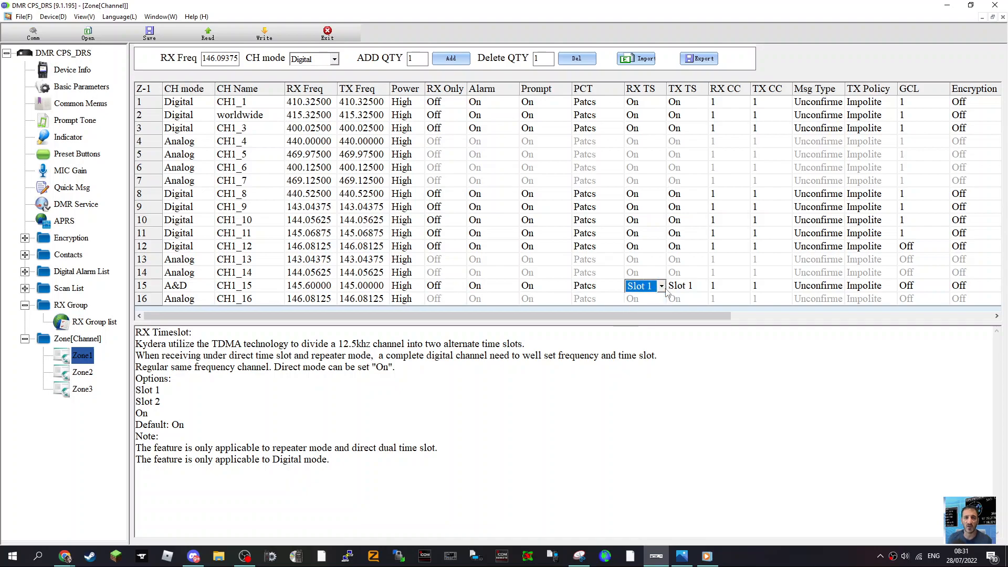
# - Set channel 15's mode to A&D TX-D and review the RX timeslot options offered for it
pyautogui.click(204, 289)
pyautogui.click(209, 286)
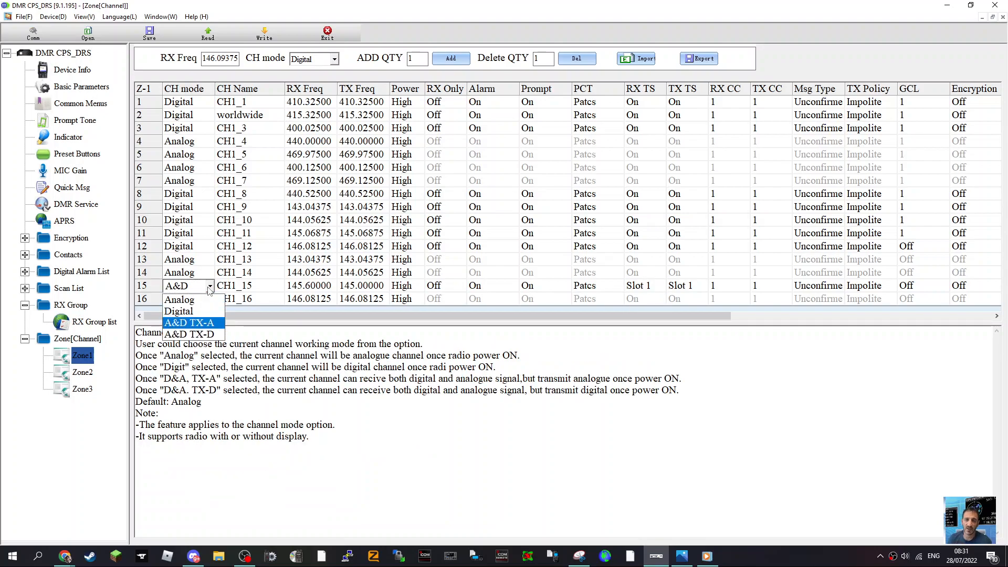
pyautogui.click(208, 334)
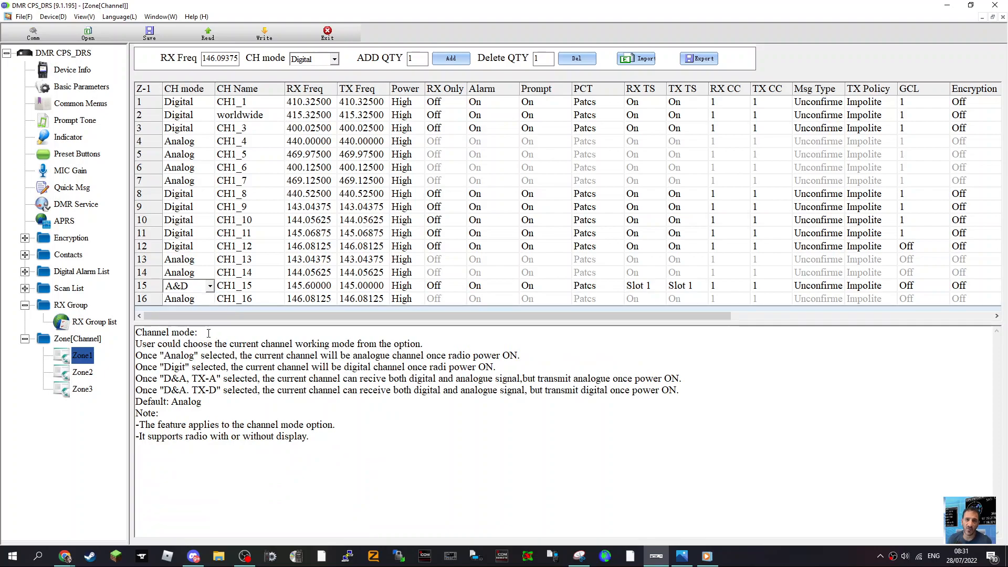
pyautogui.click(656, 287)
pyautogui.click(662, 285)
pyautogui.click(662, 285)
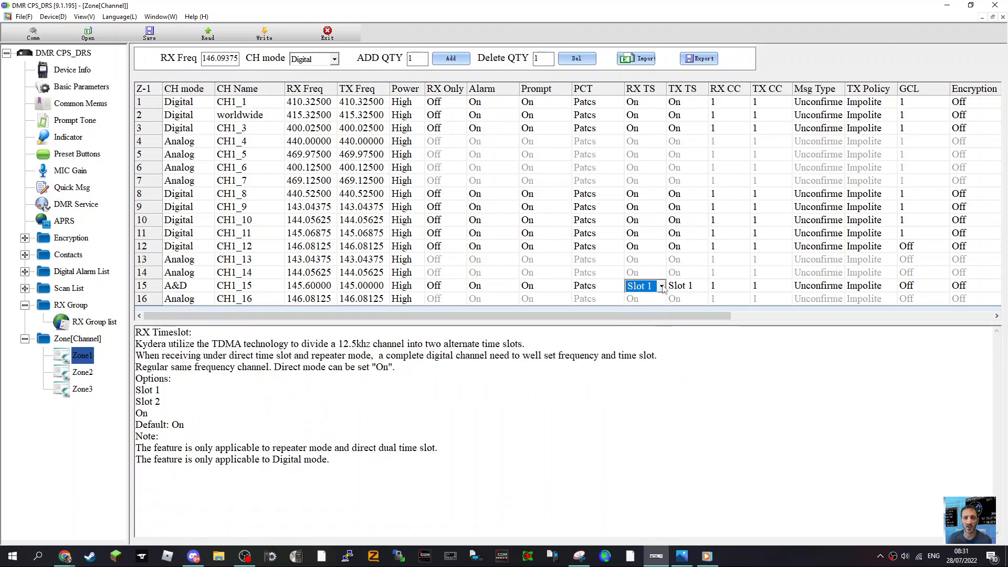
pyautogui.moveTo(694, 316); pyautogui.dragTo(778, 321)
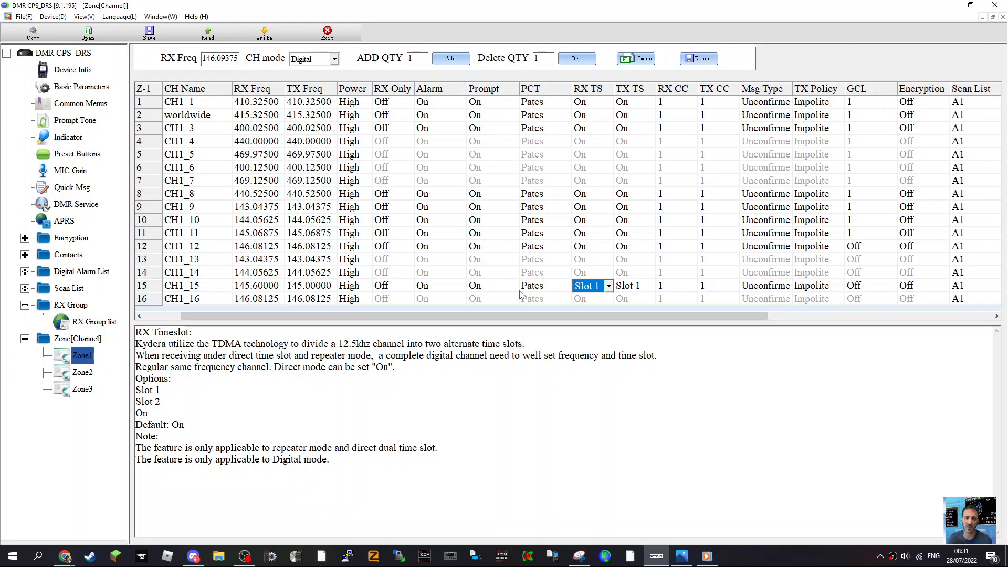
pyautogui.click(609, 286)
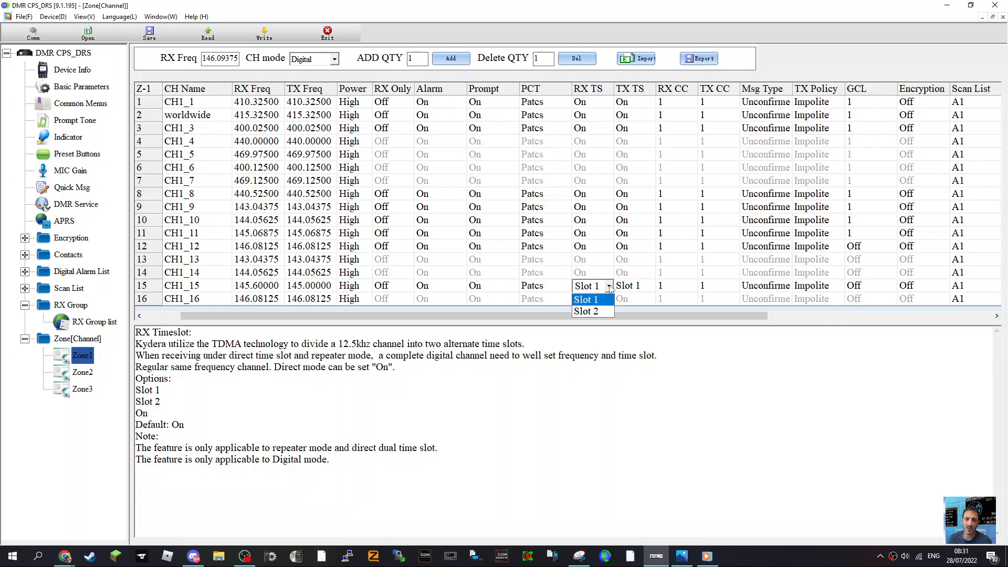
pyautogui.click(609, 287)
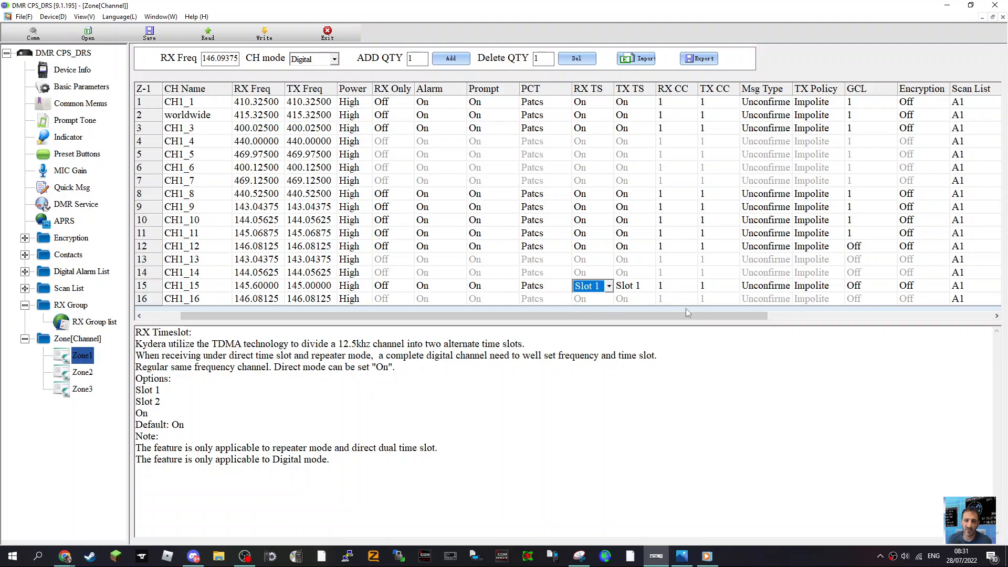
# - Read the RX CC color code description, check channel 1's RX color code options and select the TX CC column
pyautogui.click(681, 94)
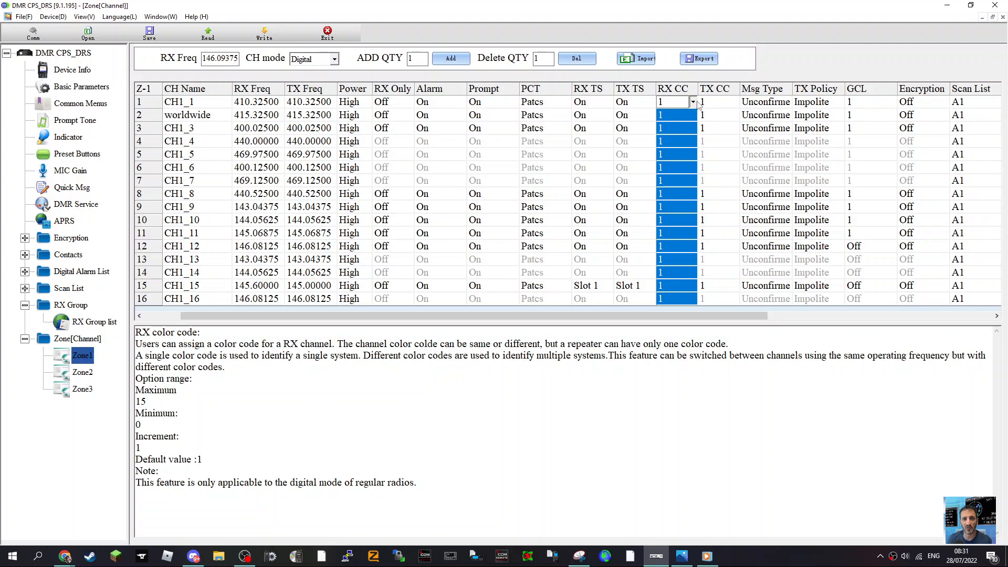
pyautogui.click(693, 102)
pyautogui.click(699, 106)
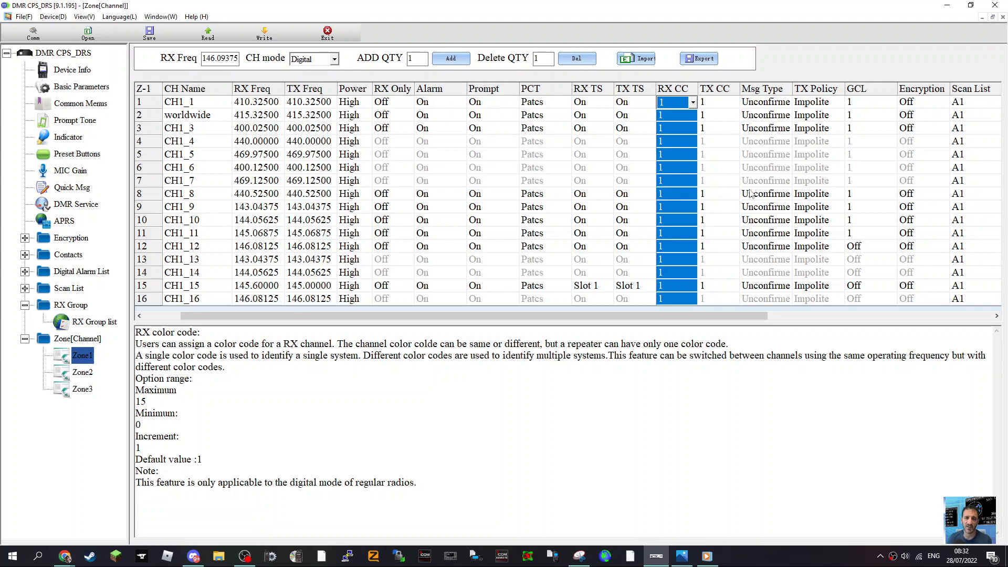
pyautogui.click(708, 90)
# - Read the Msg Type column description and check the message type options for channel 2
pyautogui.click(761, 91)
pyautogui.moveTo(742, 317); pyautogui.dragTo(799, 318)
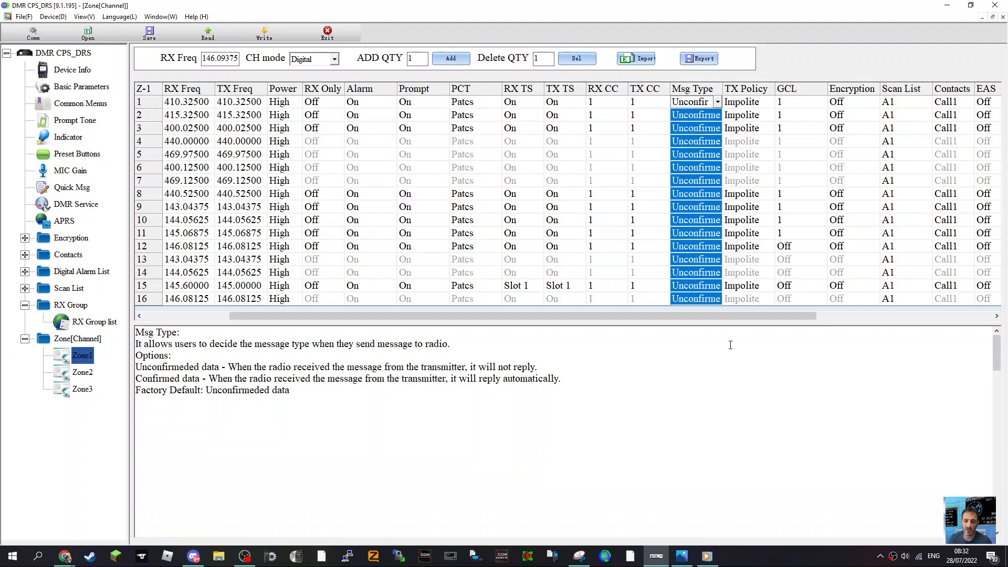
pyautogui.click(716, 116)
pyautogui.click(717, 115)
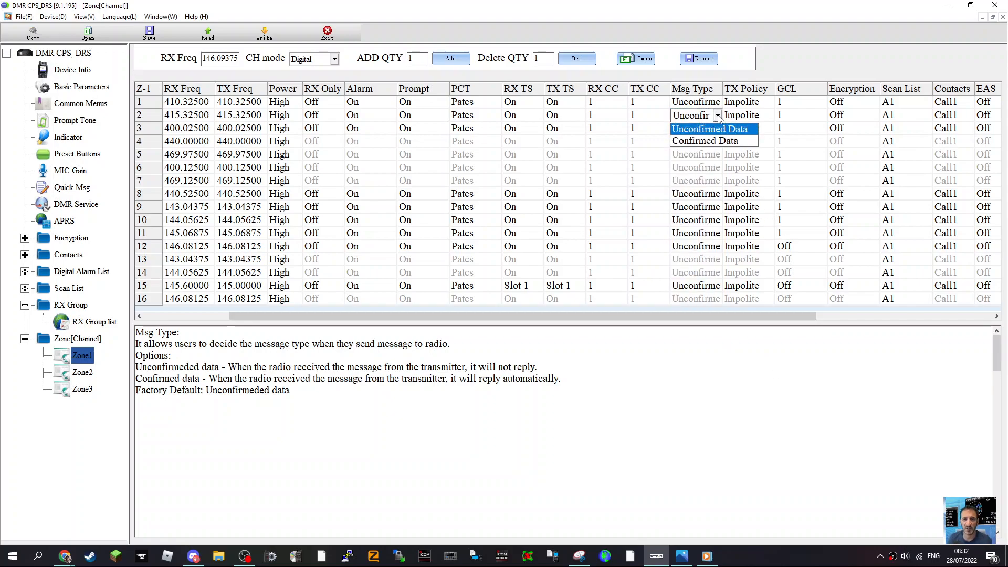
pyautogui.click(718, 116)
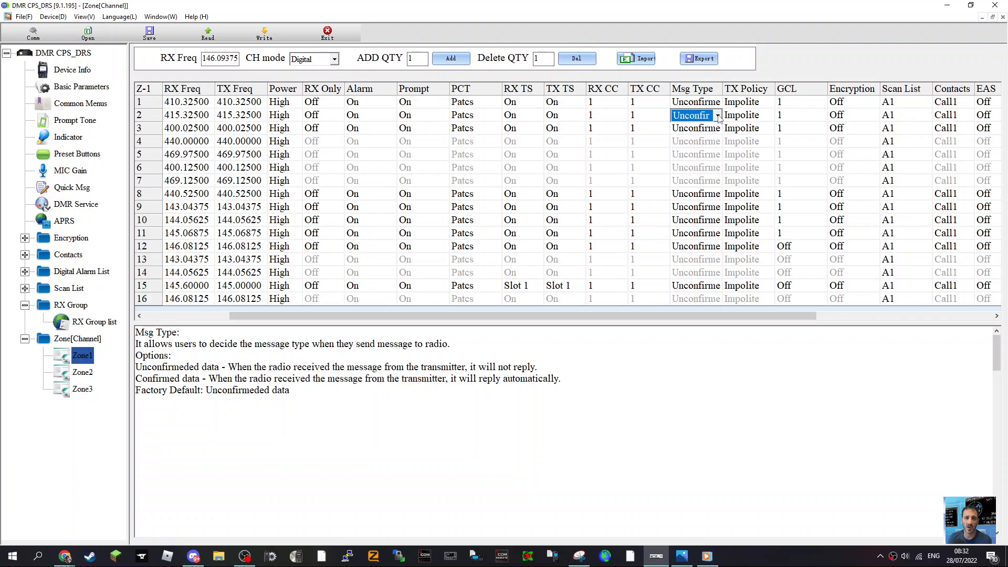
# - Read the TX Policy description and check the transmit policy options for channel 2
pyautogui.click(749, 120)
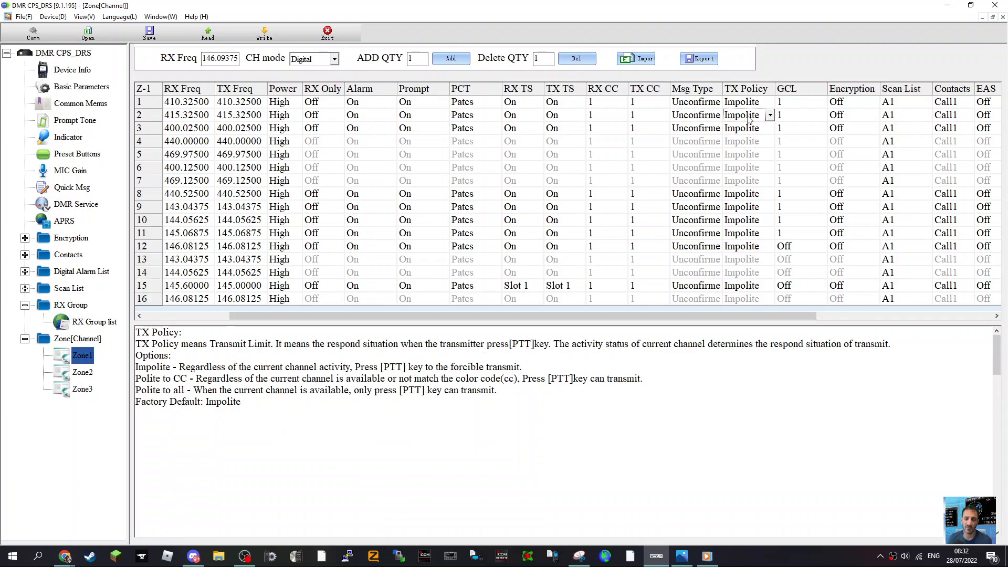
pyautogui.click(770, 116)
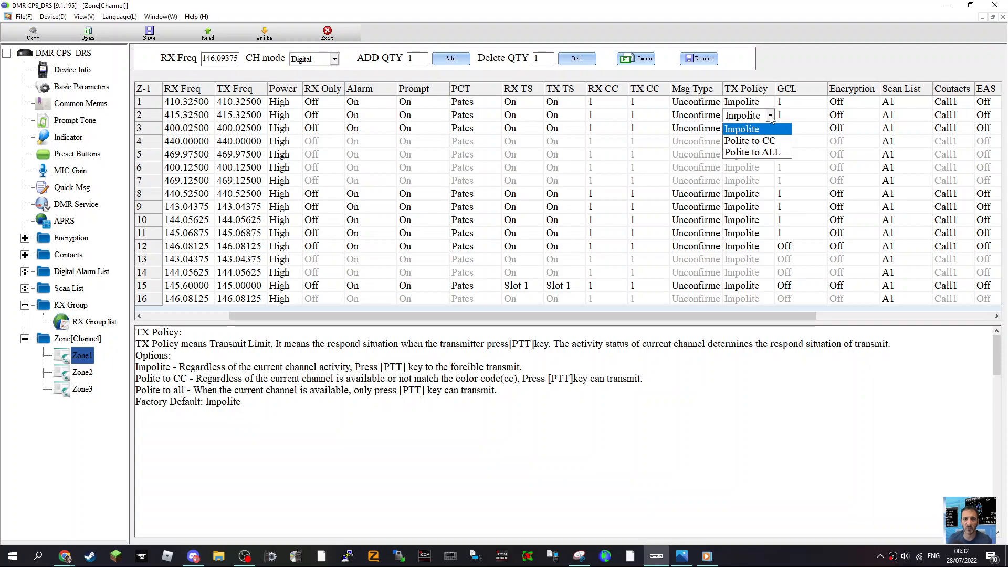
pyautogui.click(772, 119)
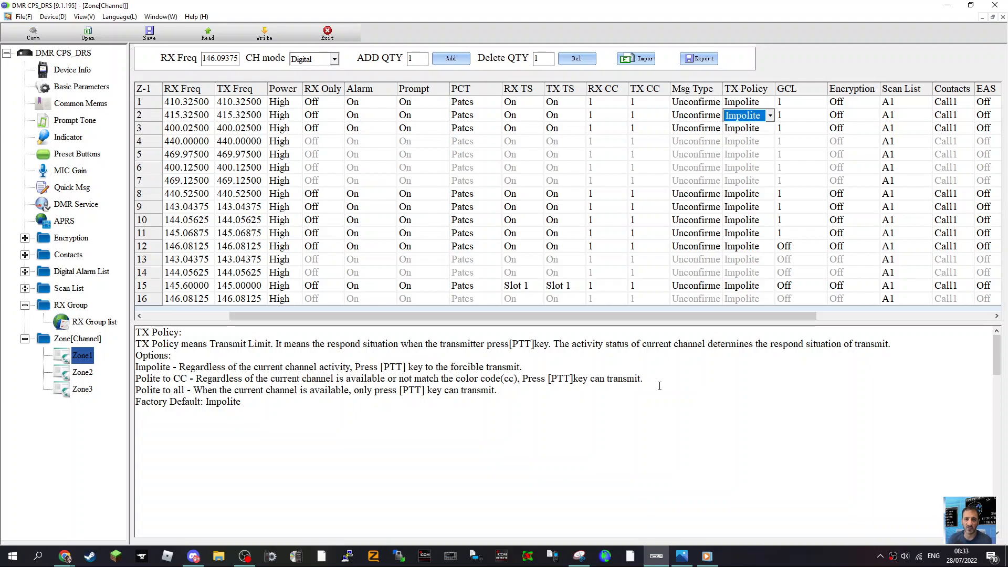
# - Read the GCL (Group Call List) description and examine the group call list options for channel 1
pyautogui.click(801, 89)
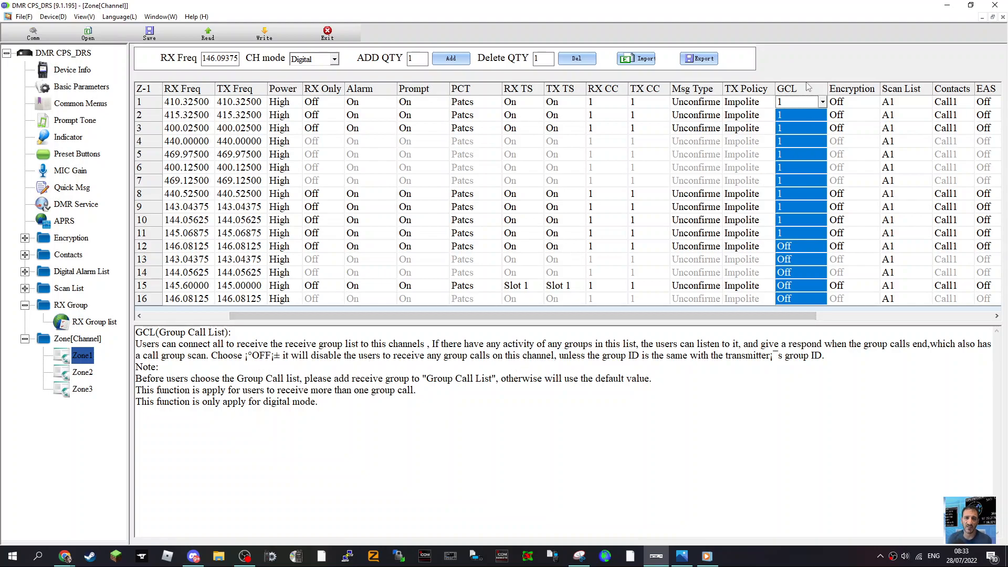
pyautogui.click(823, 103)
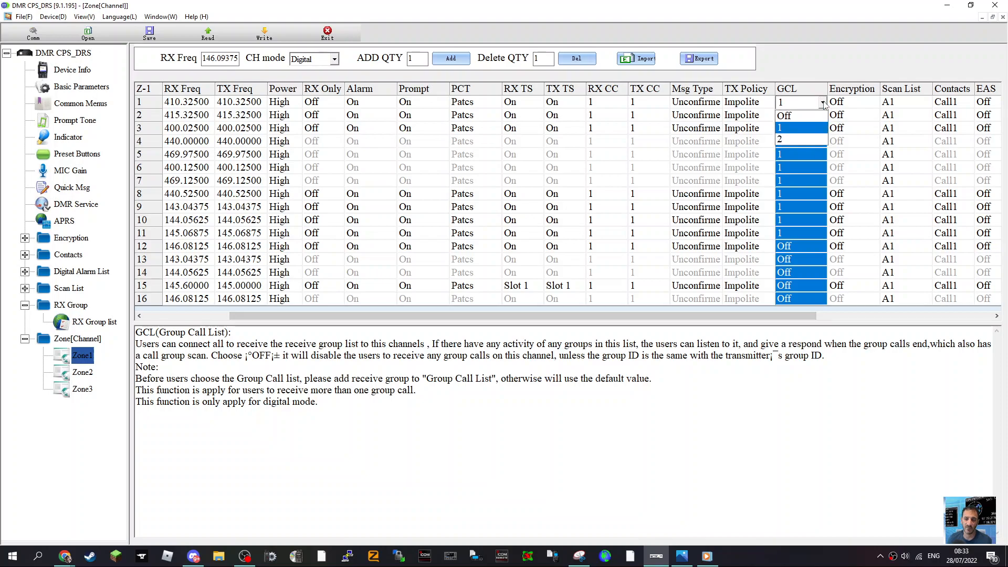
pyautogui.click(824, 104)
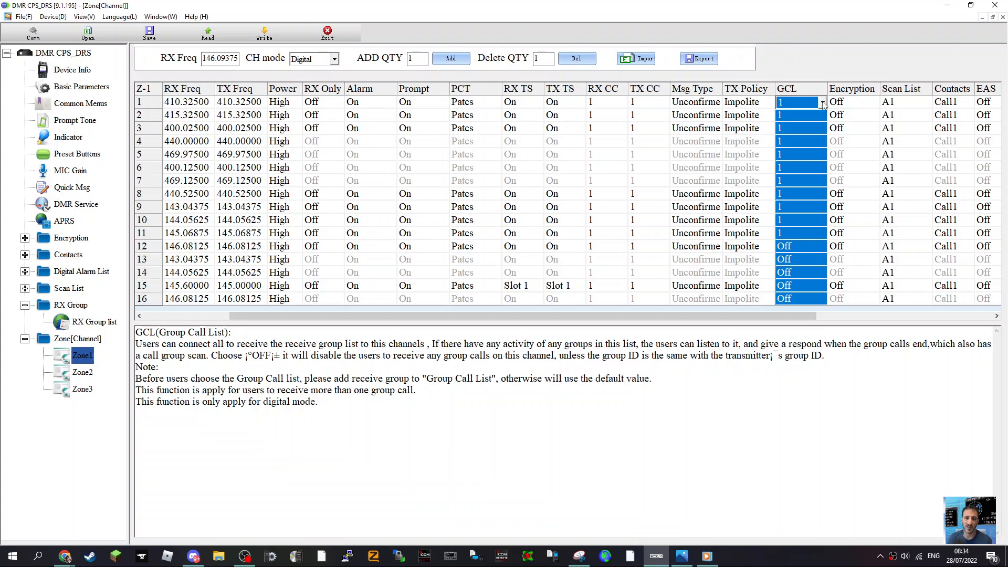
pyautogui.click(823, 104)
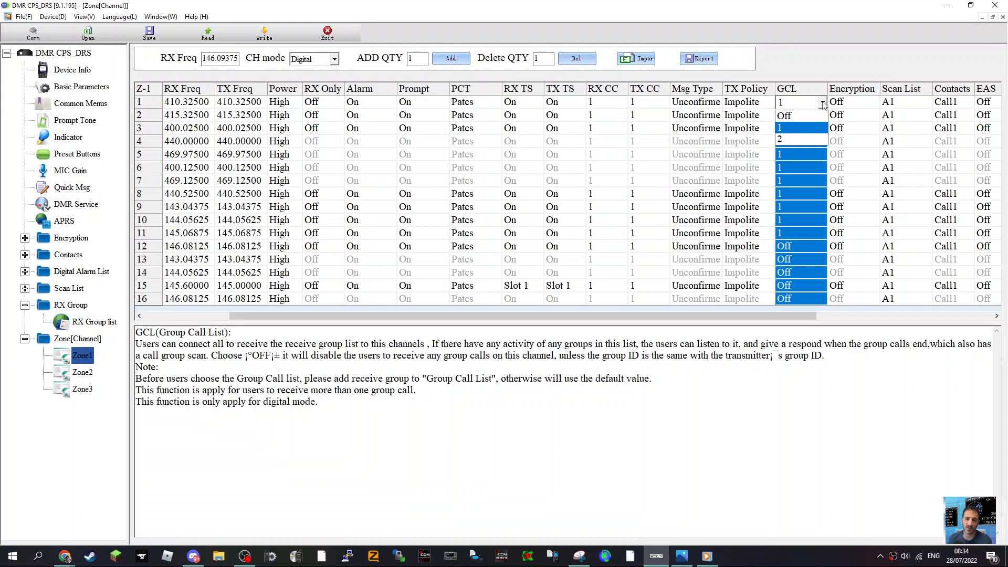
pyautogui.click(823, 104)
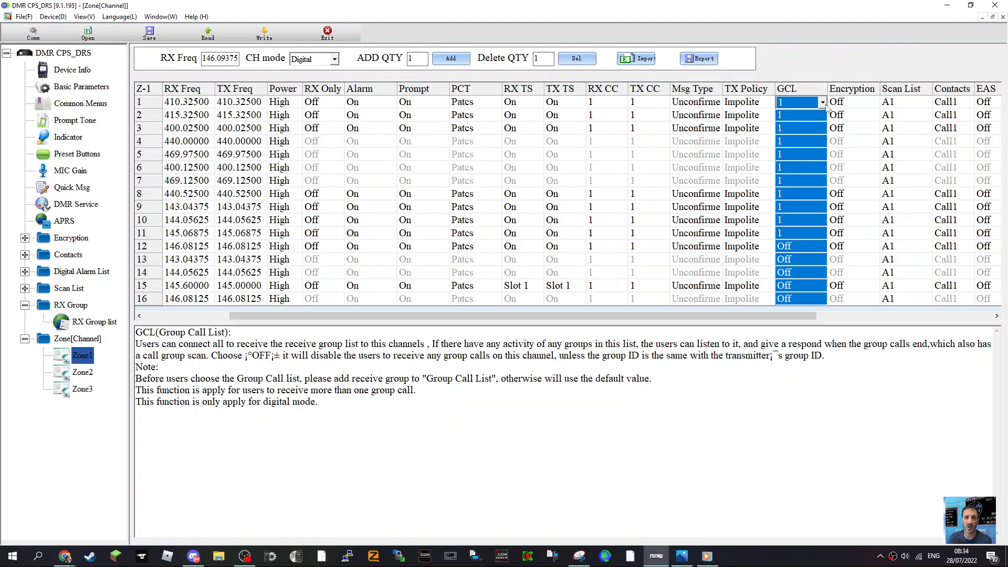
pyautogui.click(822, 103)
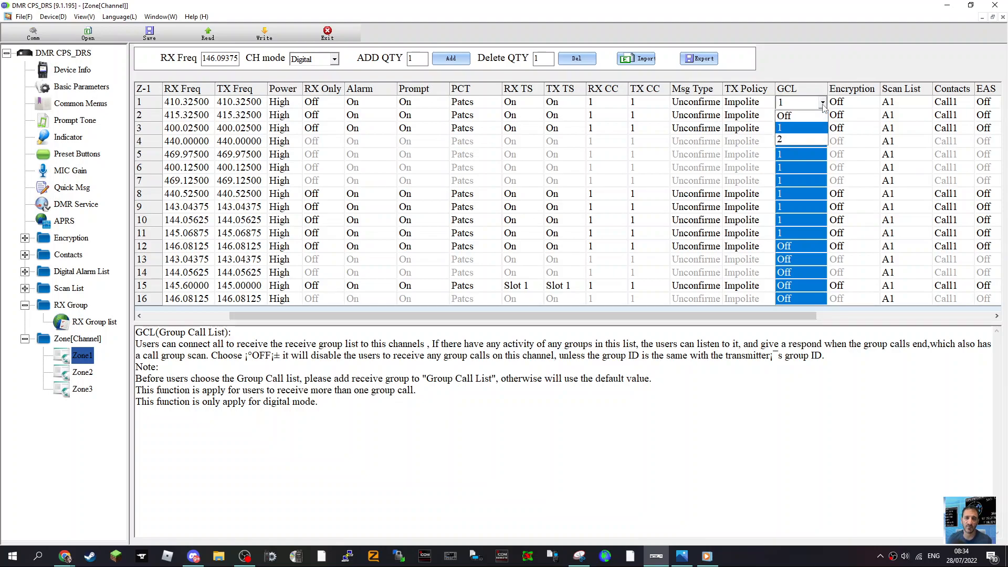
# - Read the Encryption column description and check the encryption options for channel 1
pyautogui.click(823, 105)
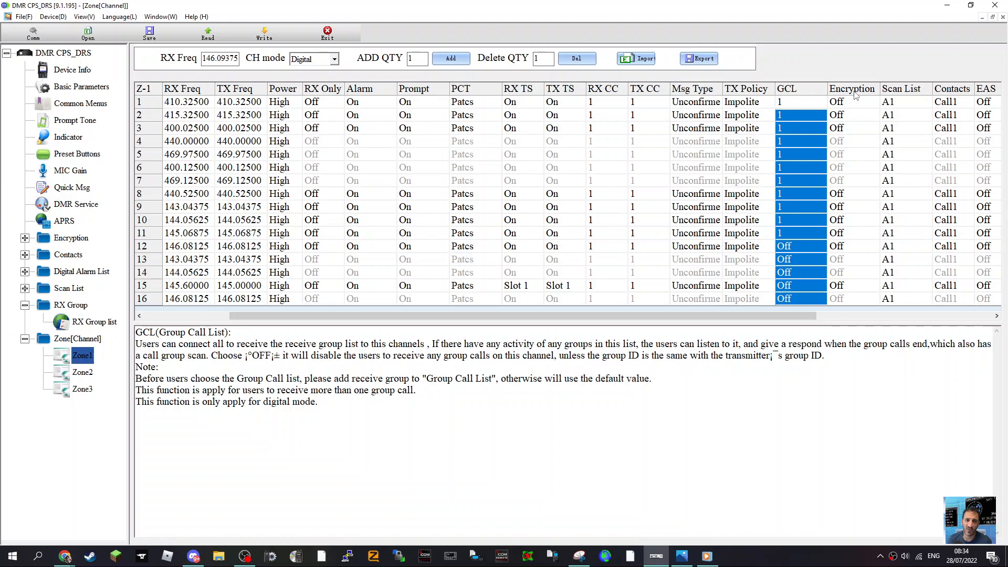
pyautogui.click(855, 89)
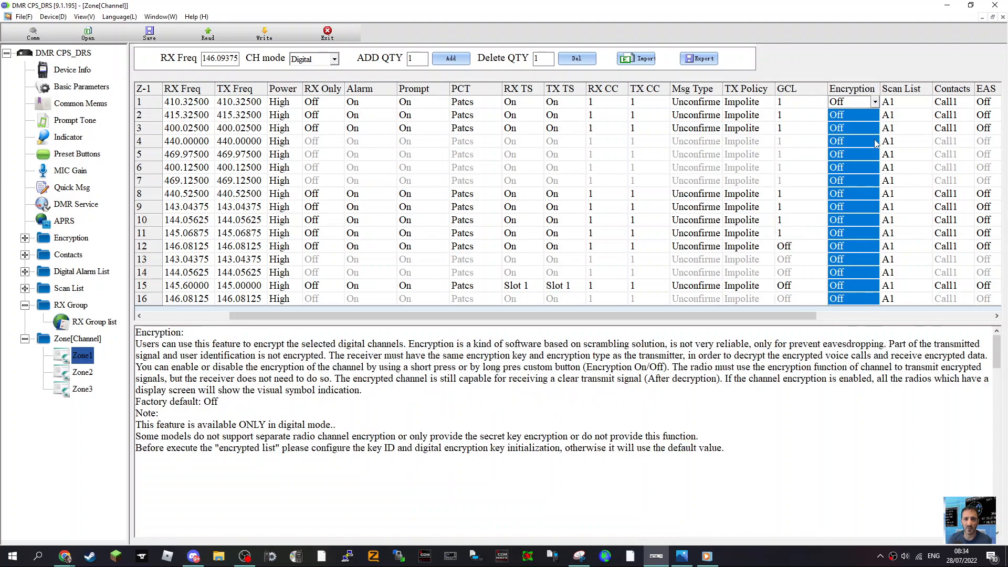
pyautogui.click(875, 105)
pyautogui.click(876, 105)
pyautogui.click(876, 103)
pyautogui.click(875, 103)
pyautogui.click(876, 102)
pyautogui.click(875, 103)
pyautogui.click(875, 103)
pyautogui.click(875, 103)
# - Read the Scan List description and check the scan list options for channel 1
pyautogui.moveTo(808, 313); pyautogui.dragTo(884, 313)
pyautogui.click(822, 105)
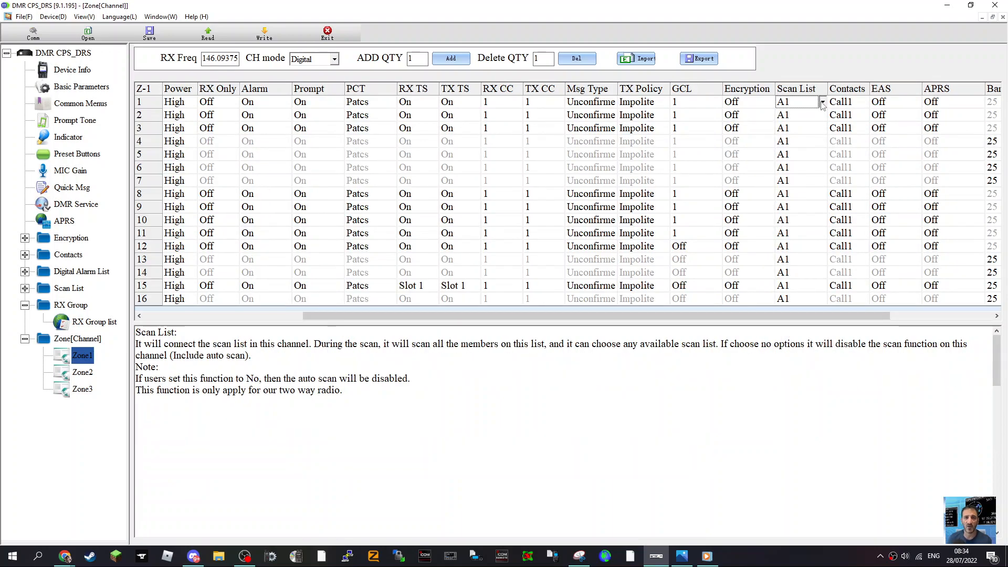
pyautogui.click(822, 103)
pyautogui.click(823, 103)
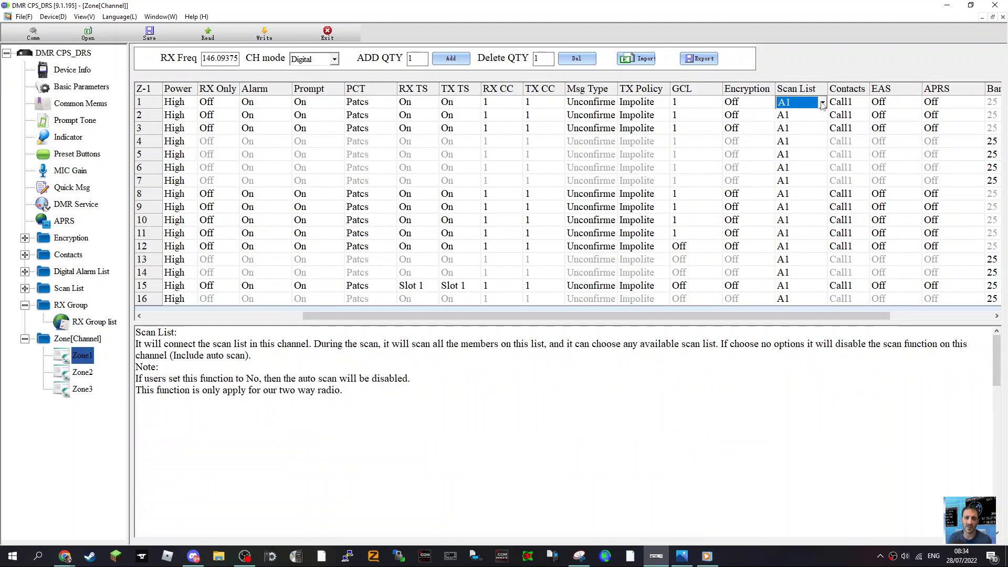
# - Read the Contacts description for channel 1 and open the digital contact list
pyautogui.click(863, 104)
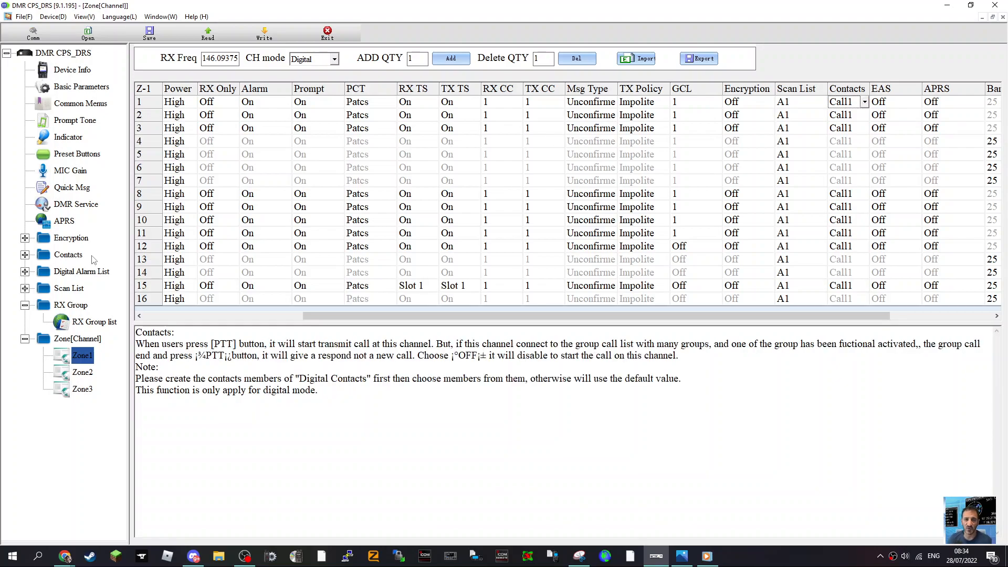
pyautogui.click(25, 255)
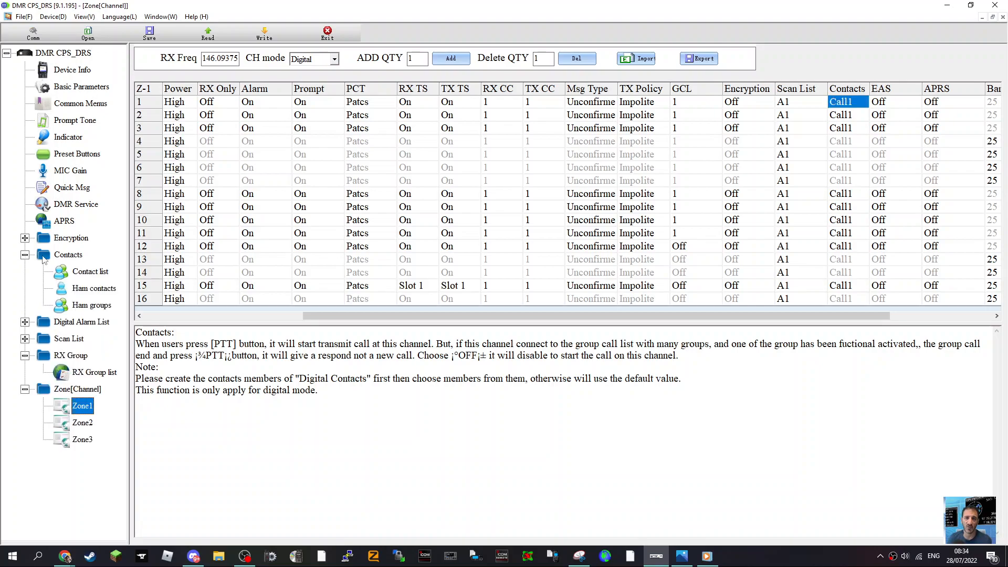
pyautogui.click(84, 273)
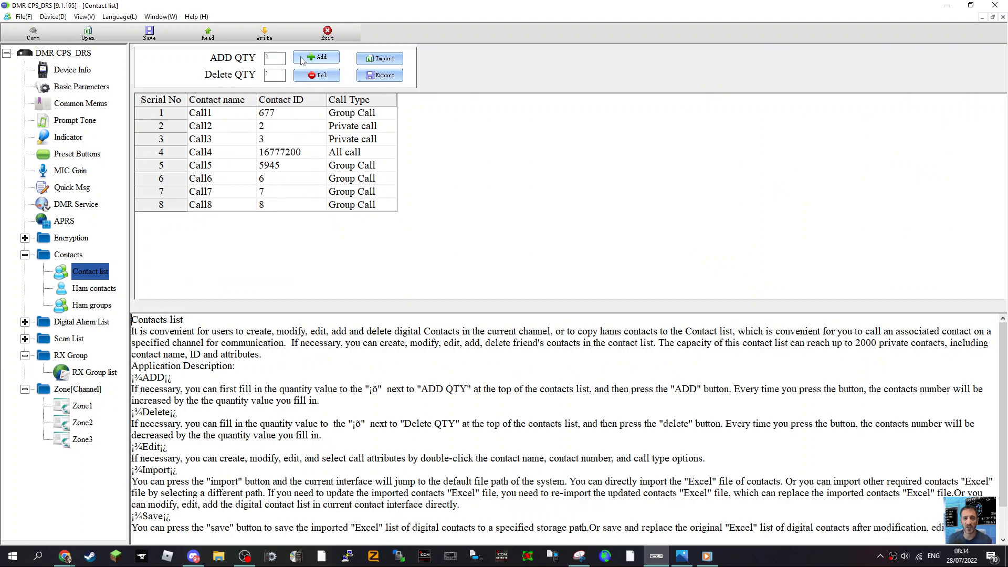
# - Add one Group Call contact to the contact list, named ww with contact ID 91
pyautogui.click(316, 56)
pyautogui.doubleClick(230, 216)
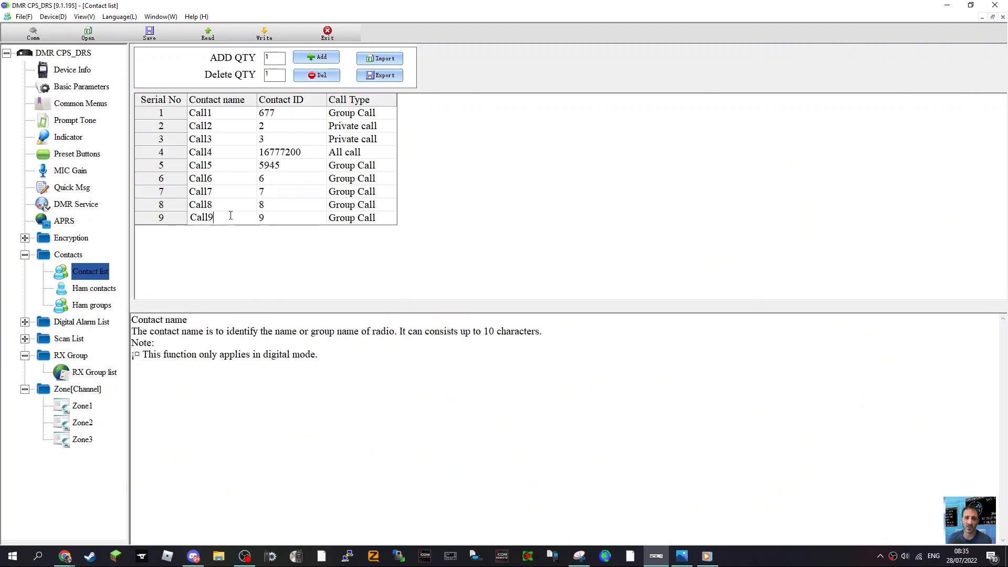
pyautogui.press('BackSpace')
pyautogui.press('BackSpace')
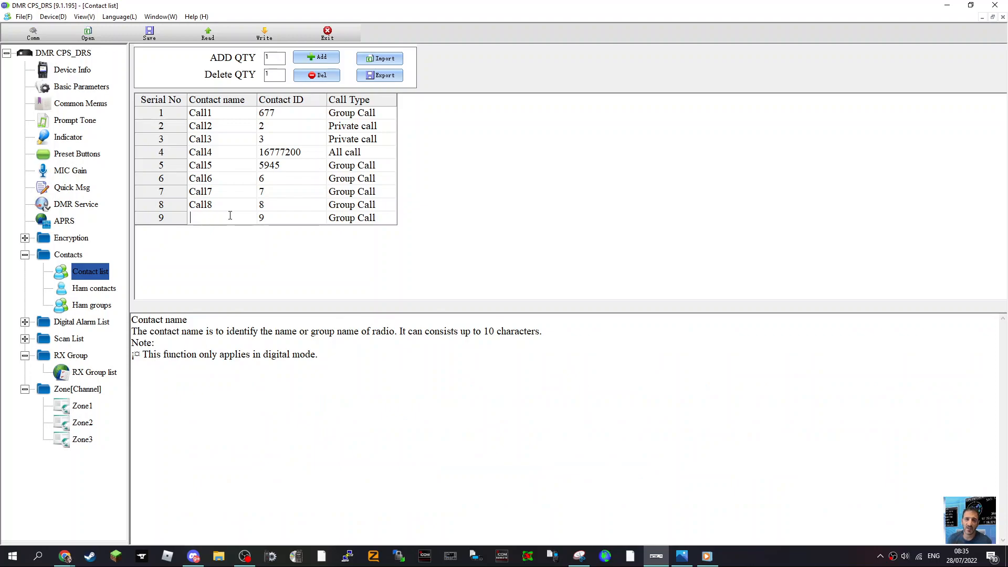
pyautogui.click(276, 219)
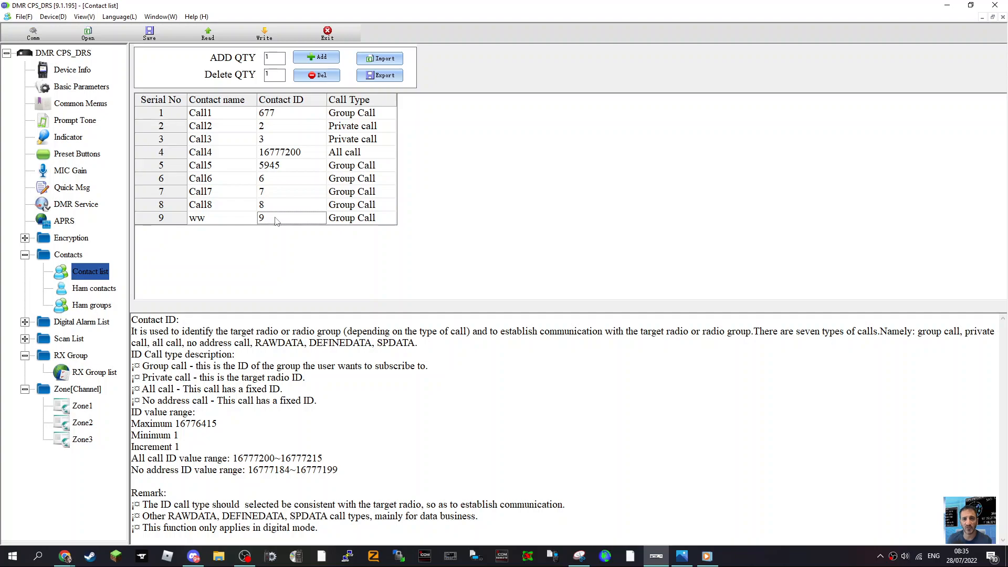
pyautogui.click(275, 218)
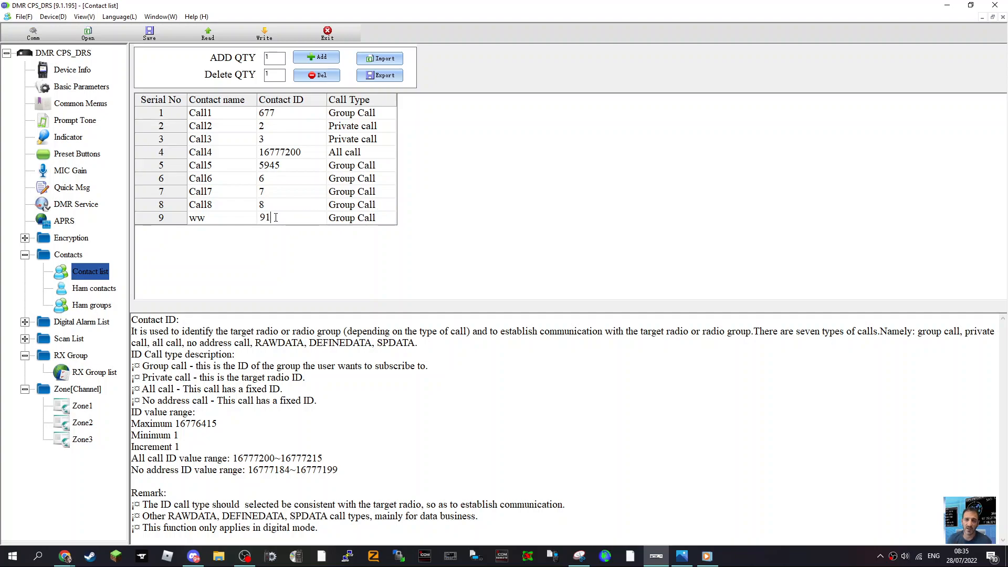
pyautogui.write('1')
pyautogui.press('Return')
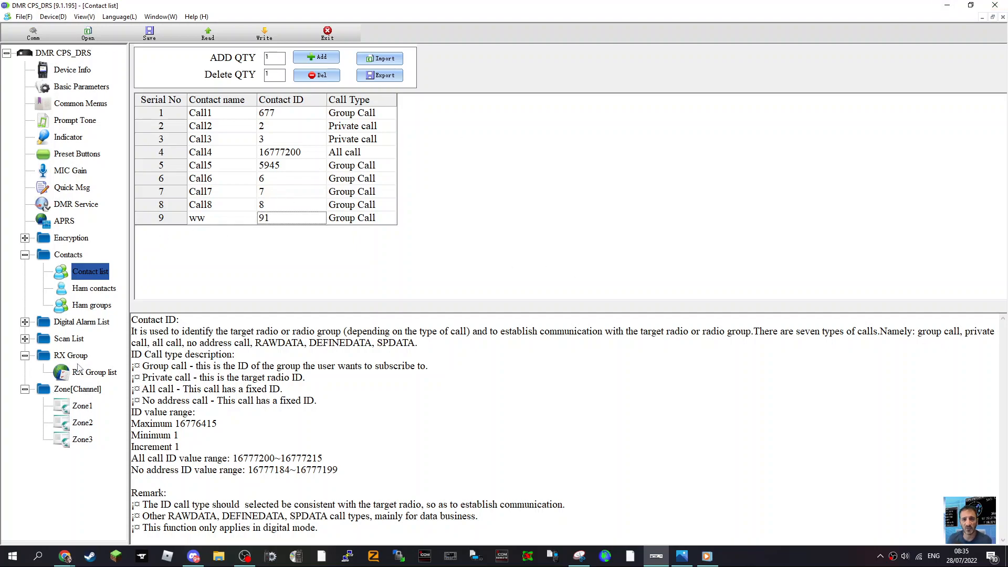
# - Assign the contact ww to channel 1 in Zone1
pyautogui.click(82, 407)
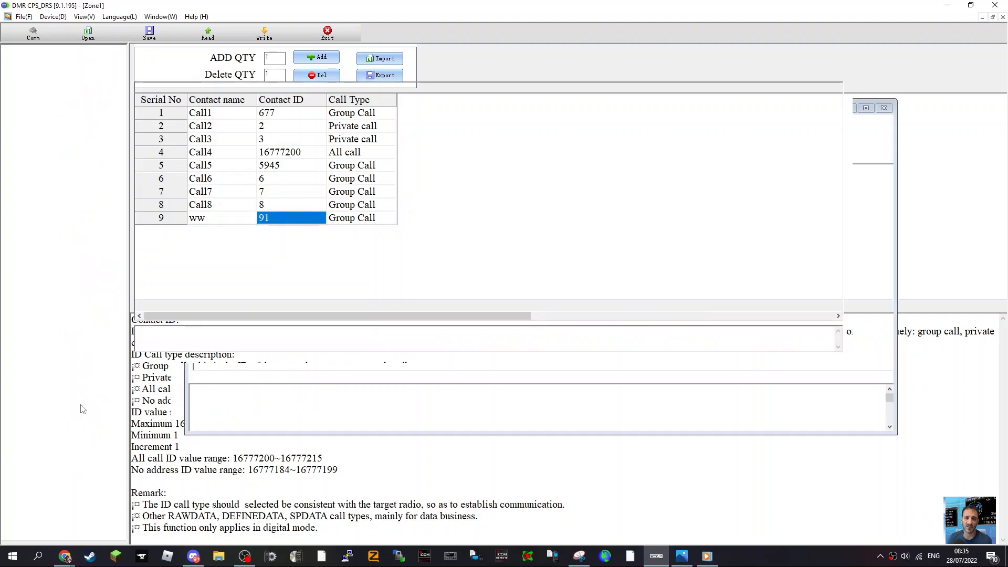
pyautogui.moveTo(710, 318); pyautogui.dragTo(834, 315)
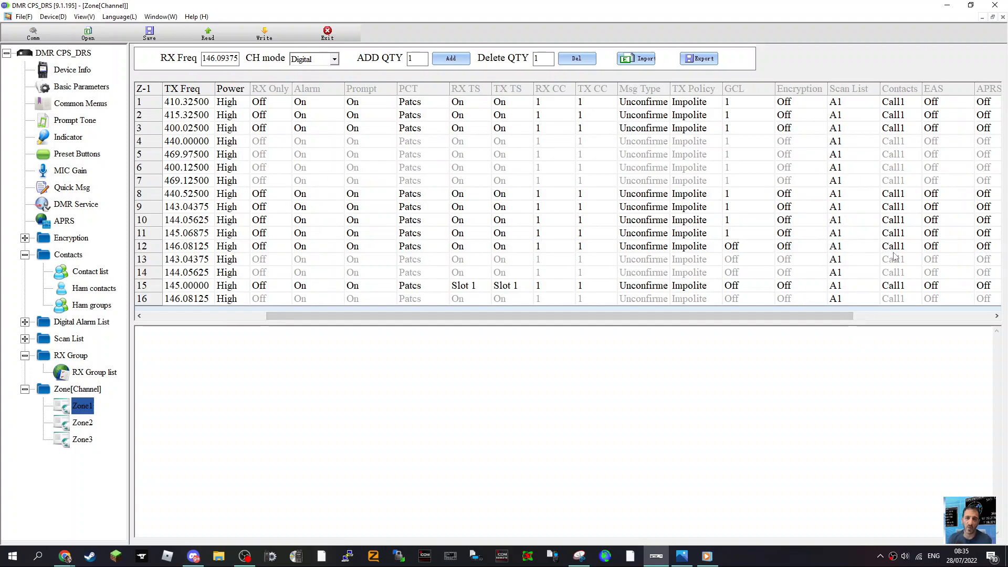
pyautogui.click(894, 102)
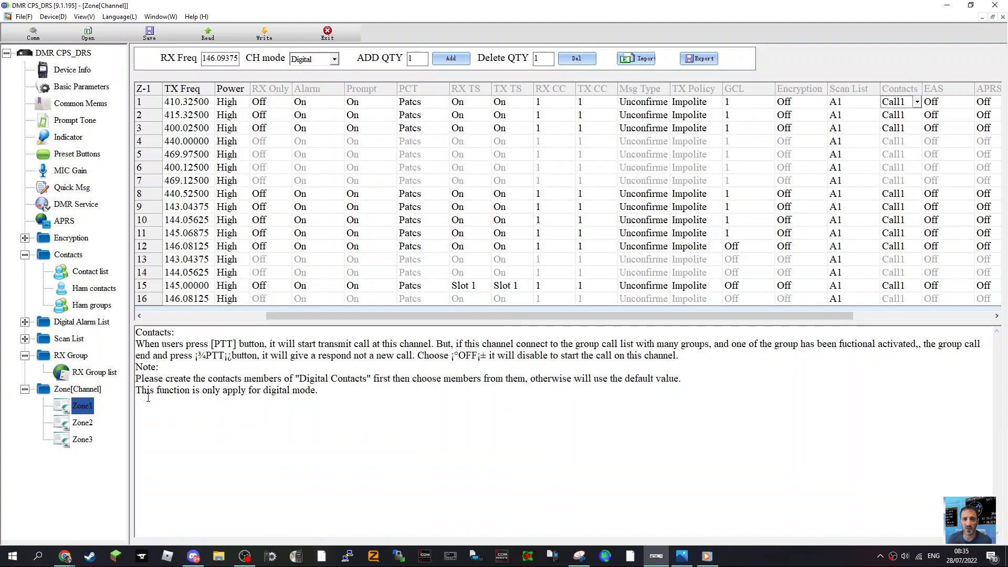
pyautogui.click(917, 101)
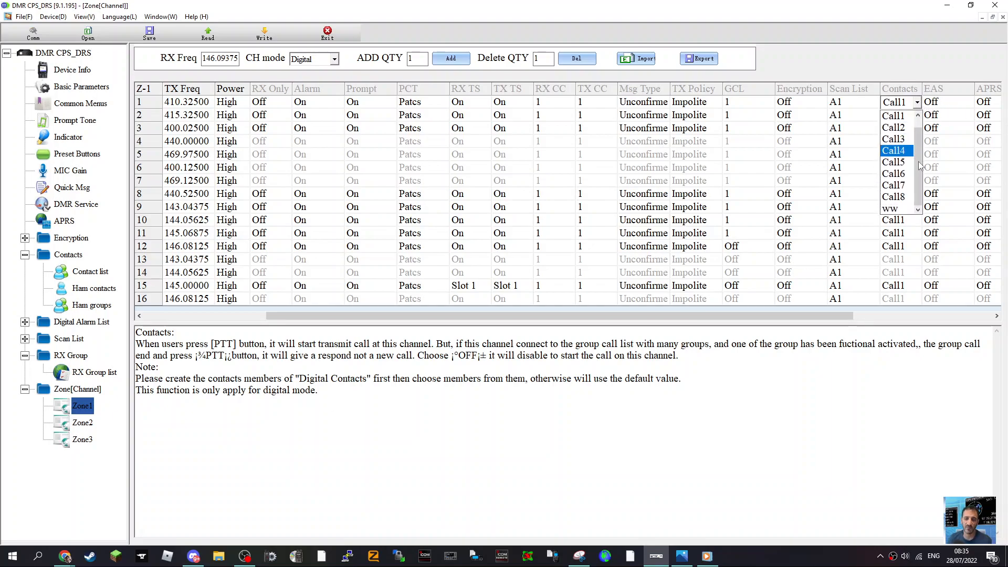
pyautogui.click(898, 210)
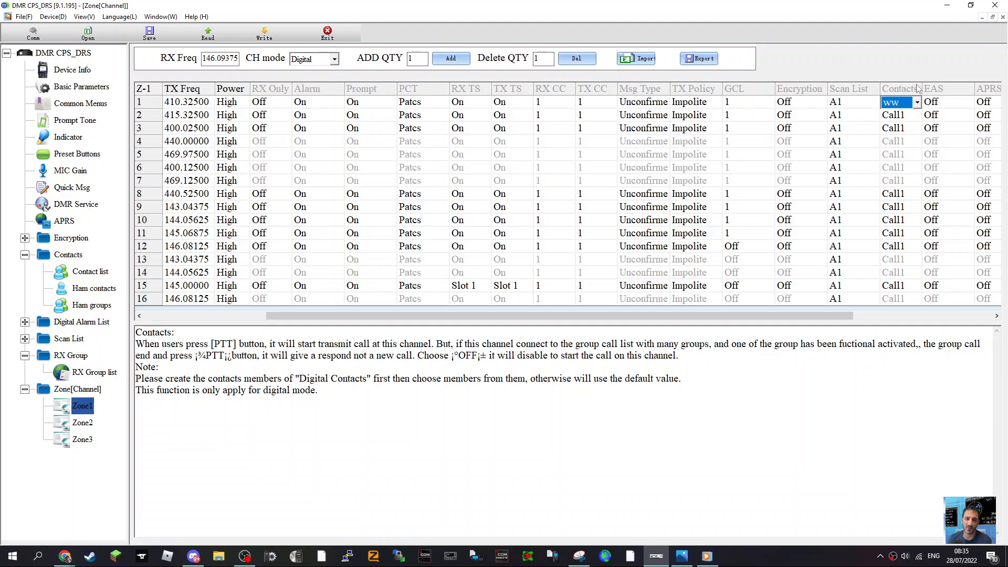
# - Read the EAS and APRS column descriptions and check the APRS channel options for channel 1
pyautogui.moveTo(849, 315); pyautogui.dragTo(963, 313)
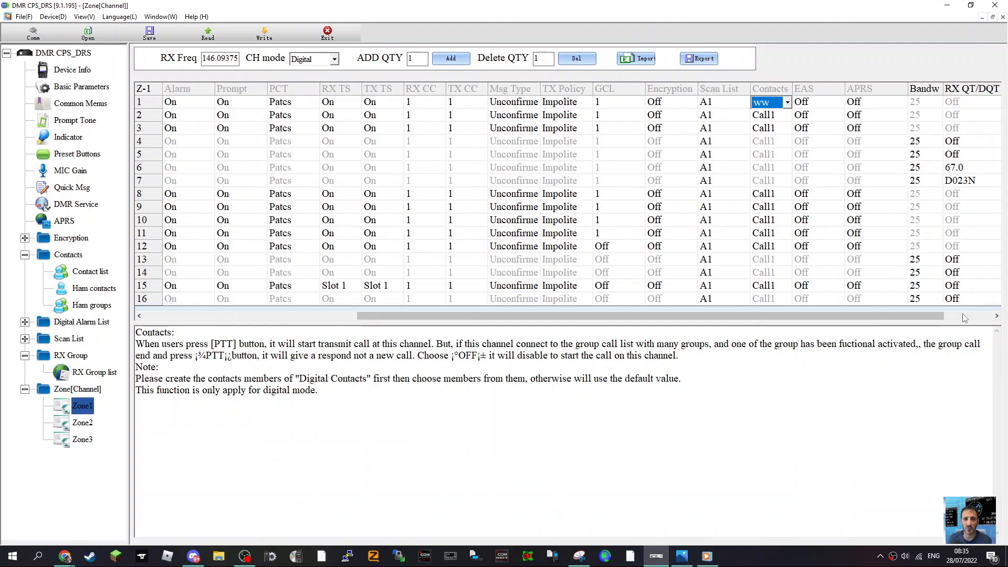
pyautogui.click(820, 92)
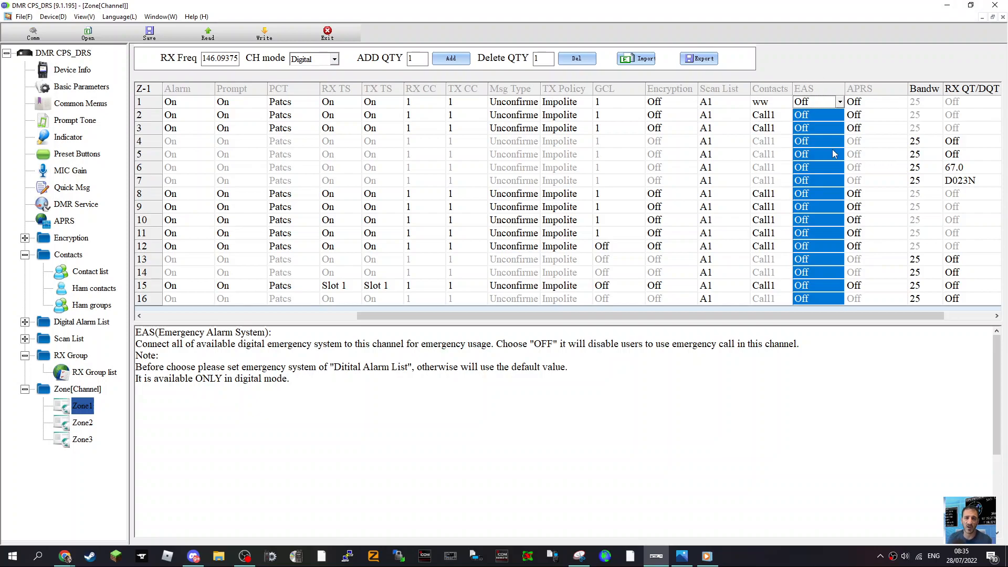
pyautogui.click(878, 103)
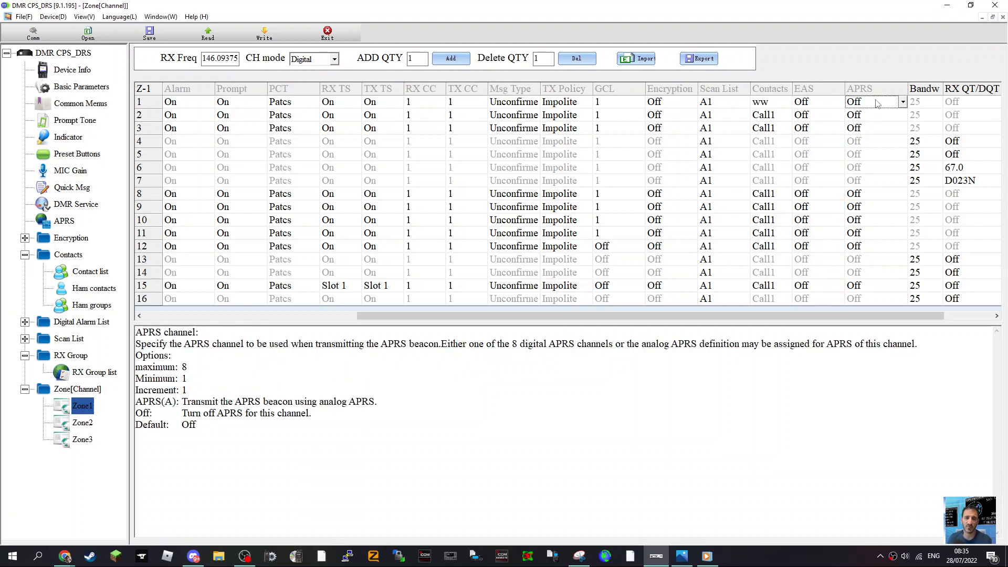
pyautogui.click(902, 103)
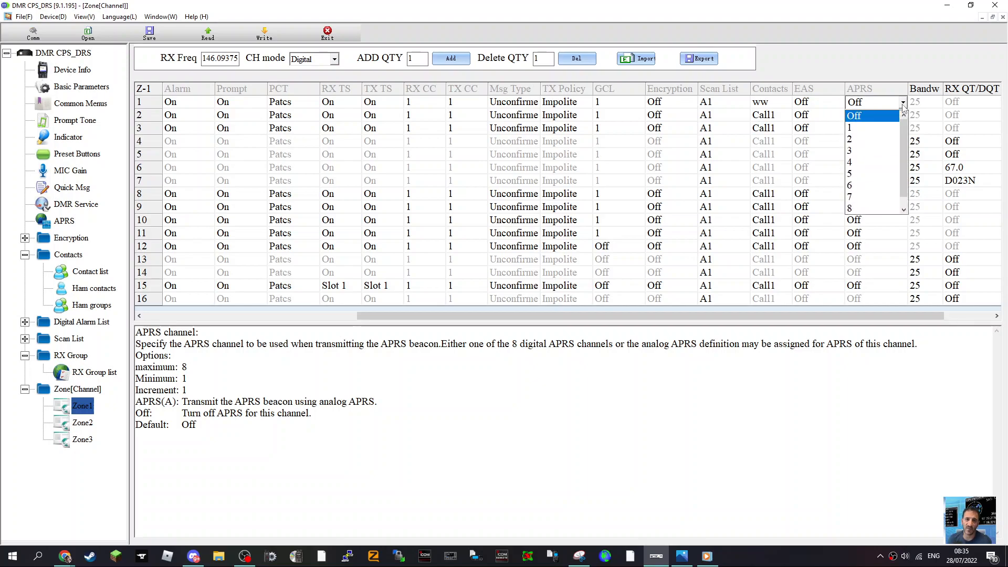
pyautogui.click(793, 383)
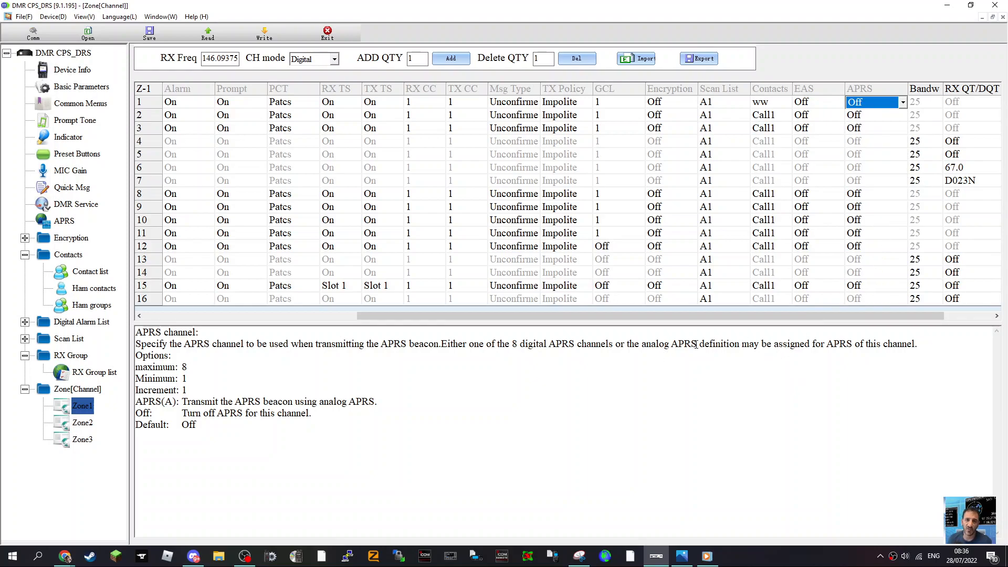
# - Read the Bandwidth column description and check whether channel 1's bandwidth offers other options
pyautogui.click(934, 89)
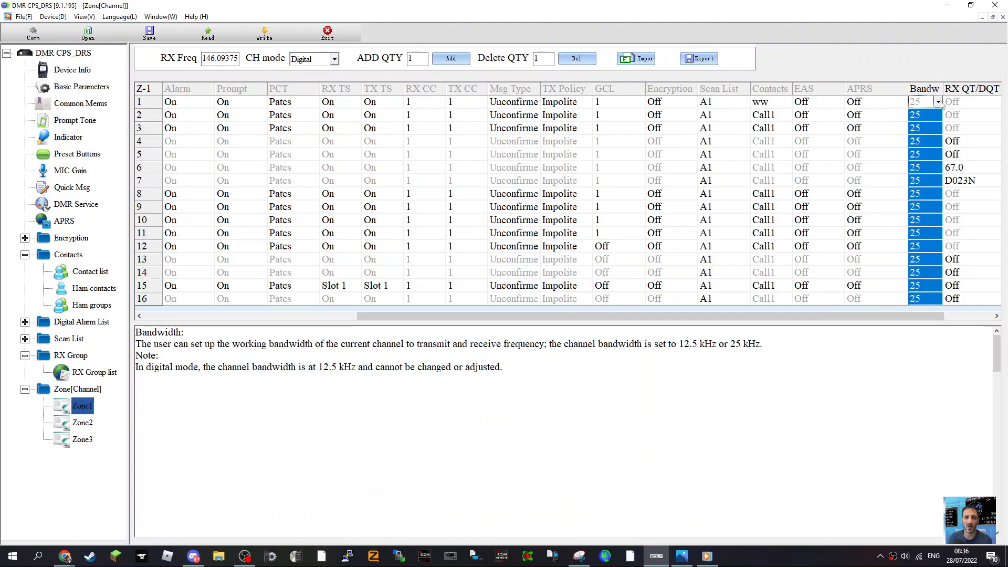
pyautogui.click(938, 103)
pyautogui.click(938, 102)
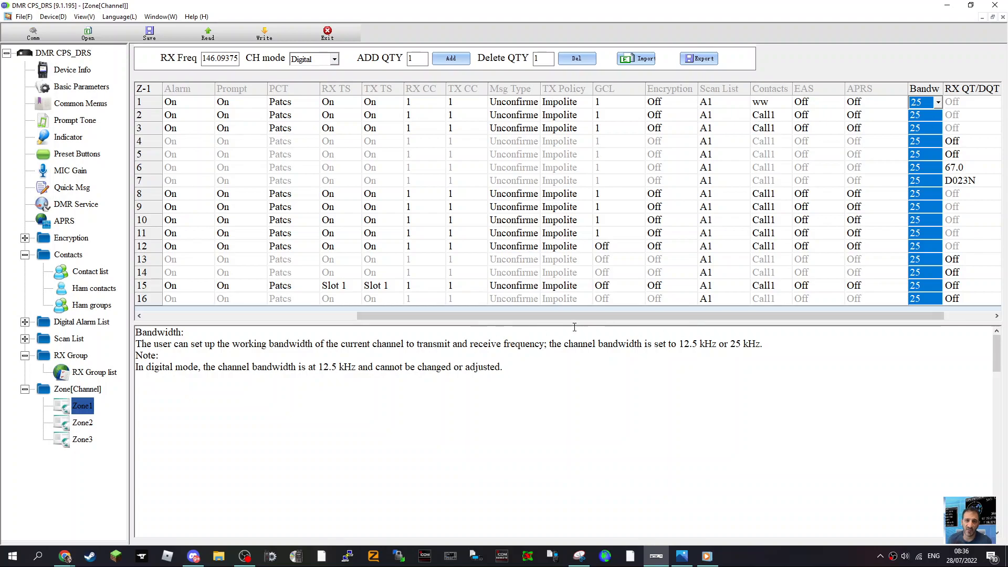
# - Read the RX QT/DQT column description and check the setting for digital channel 2
pyautogui.moveTo(934, 316); pyautogui.dragTo(982, 316)
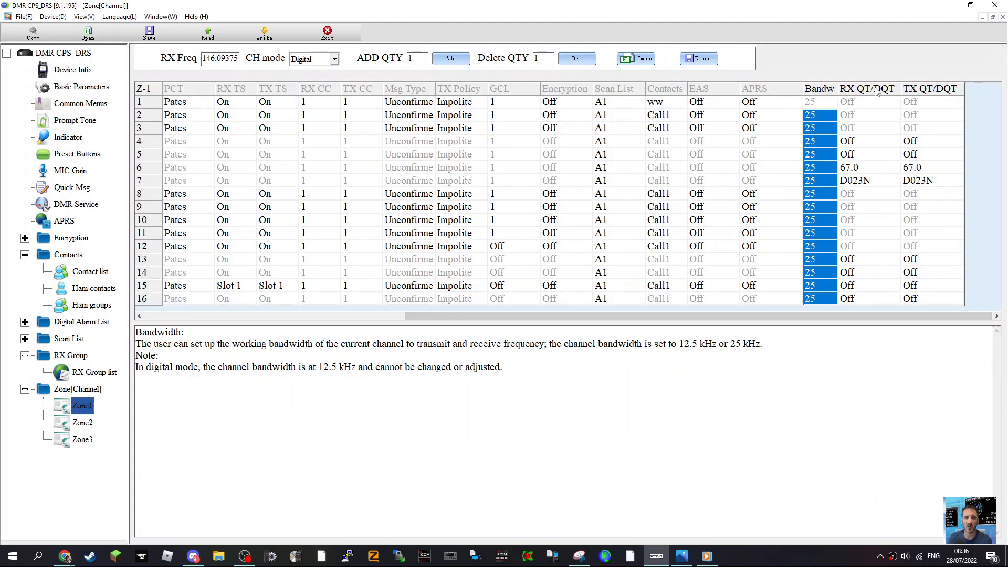
pyautogui.click(876, 91)
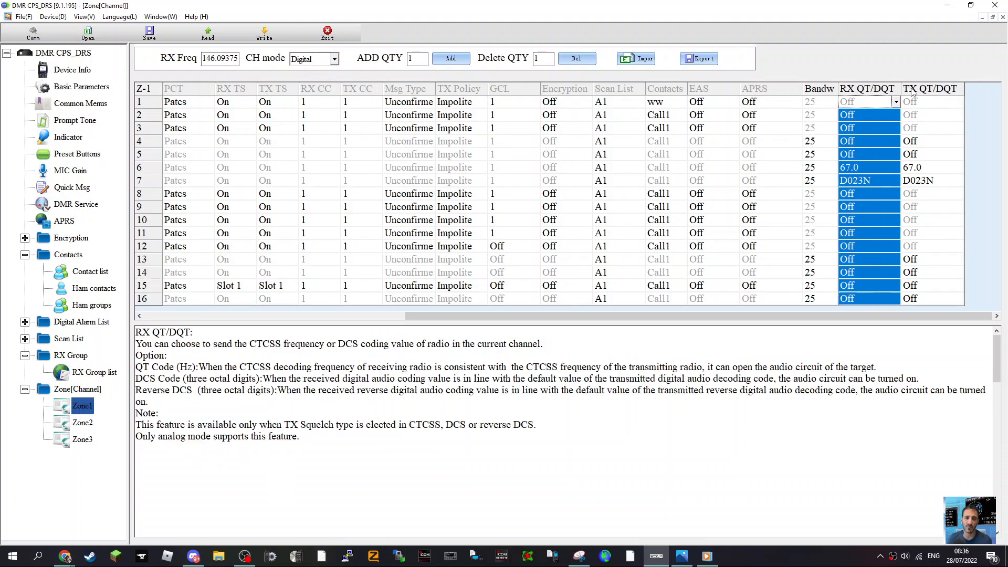
pyautogui.click(891, 117)
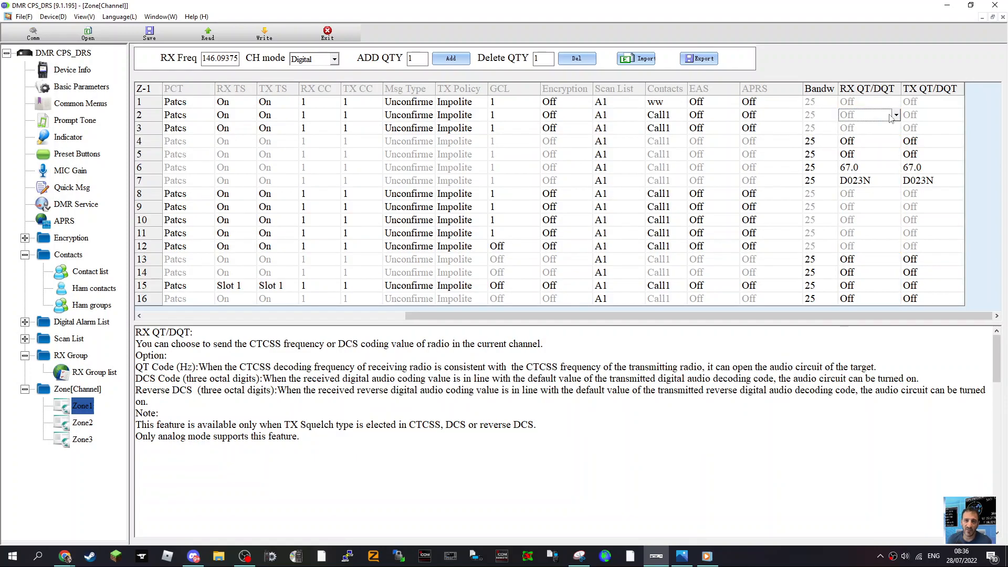
# - Set the RX QT/DQT tone of analog channel 16 to 77.0 and select its TX QT/DQT setting
pyautogui.moveTo(446, 315); pyautogui.dragTo(181, 316)
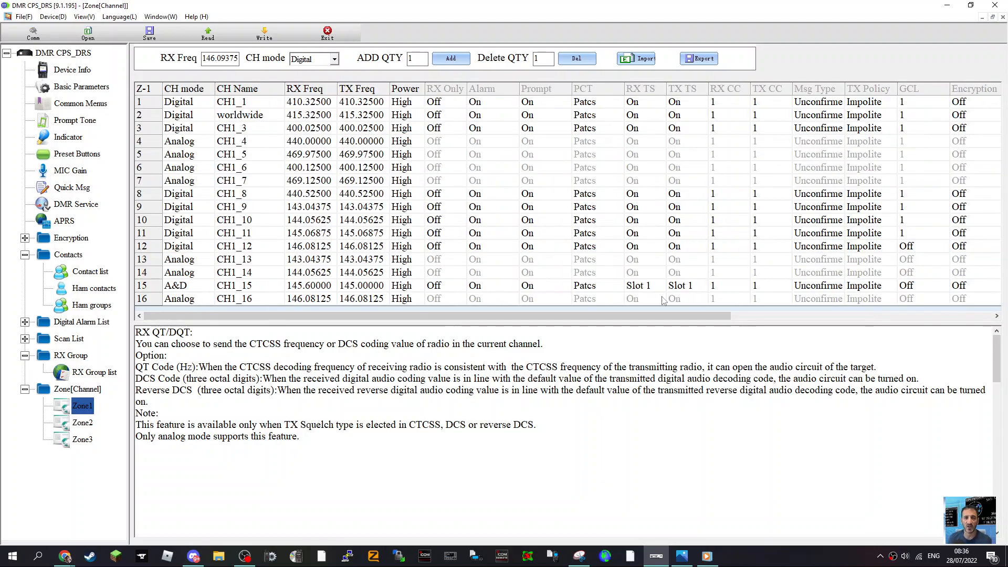
pyautogui.moveTo(738, 317); pyautogui.dragTo(987, 322)
pyautogui.click(859, 299)
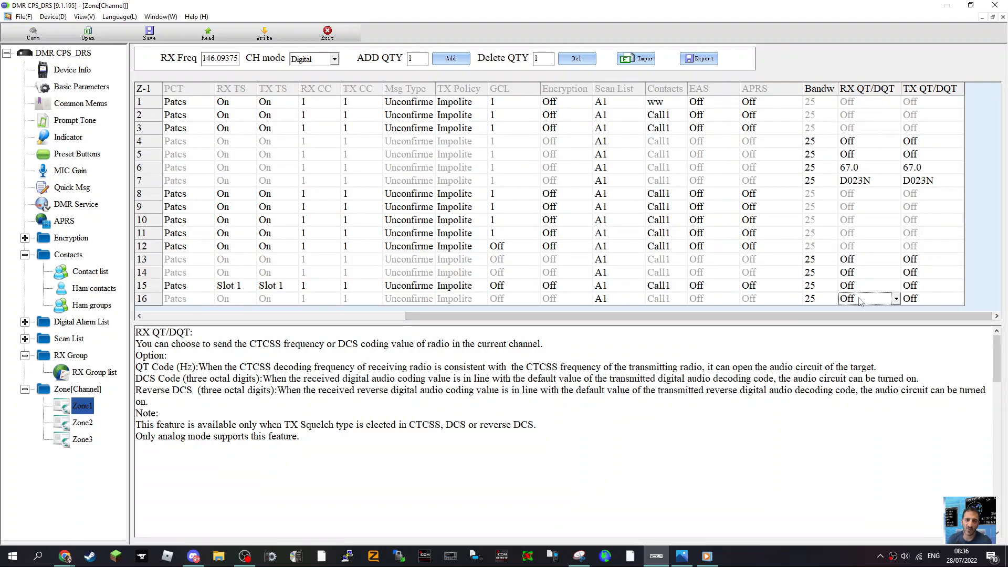
pyautogui.click(896, 299)
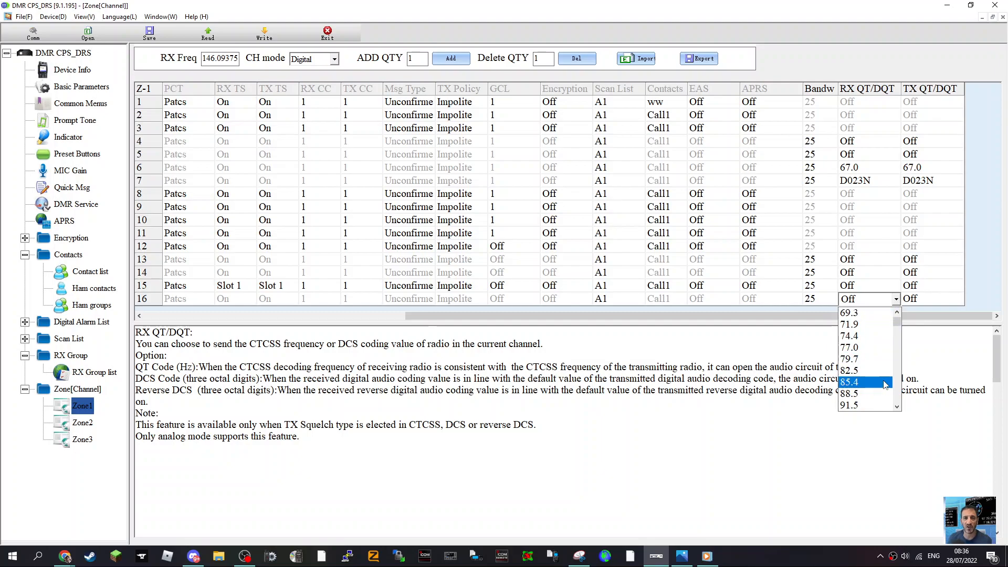
pyautogui.click(866, 347)
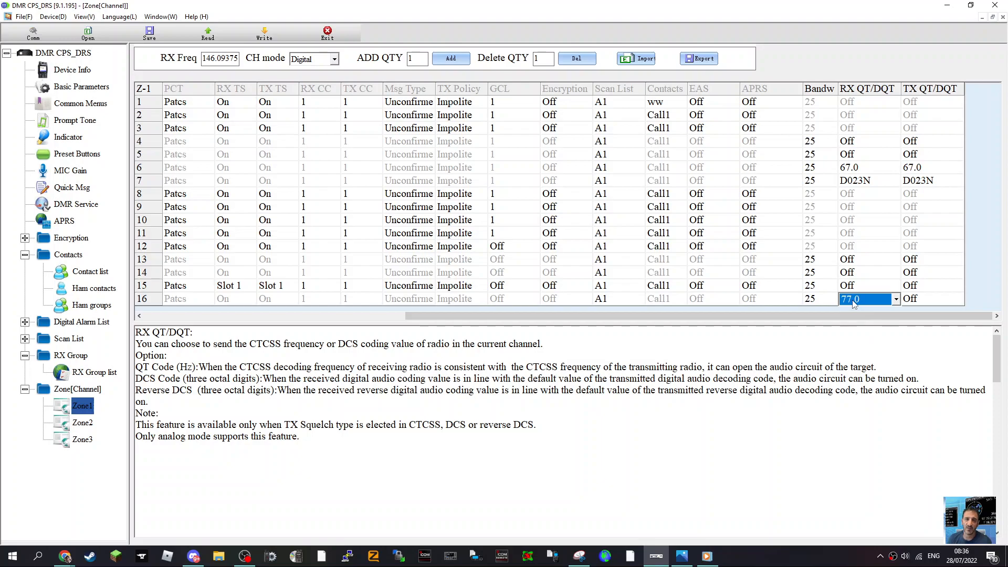
pyautogui.click(954, 301)
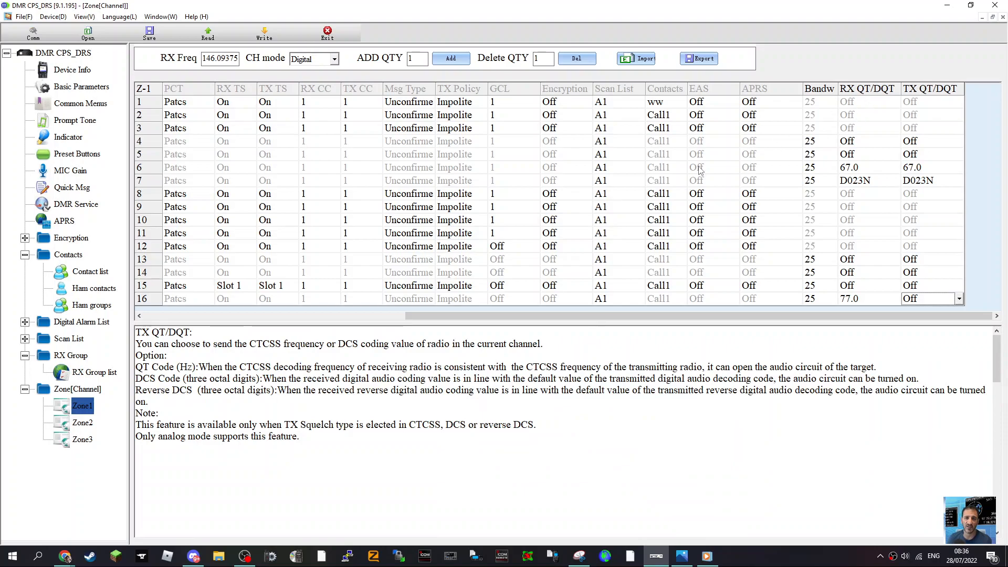
# - Review the Zone[Channel] zone list and return to Zone1's channel table
pyautogui.moveTo(449, 317); pyautogui.dragTo(191, 316)
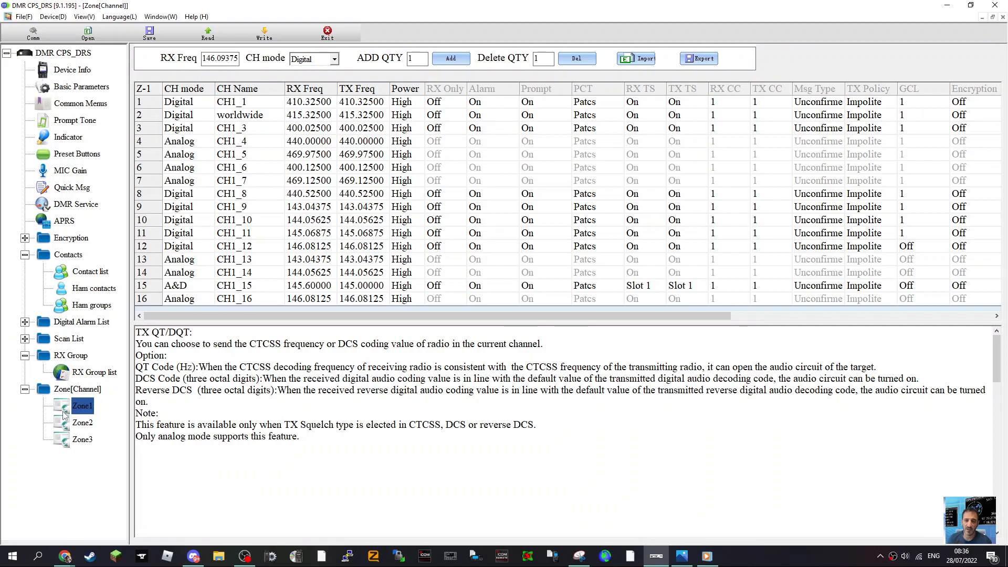
pyautogui.click(56, 390)
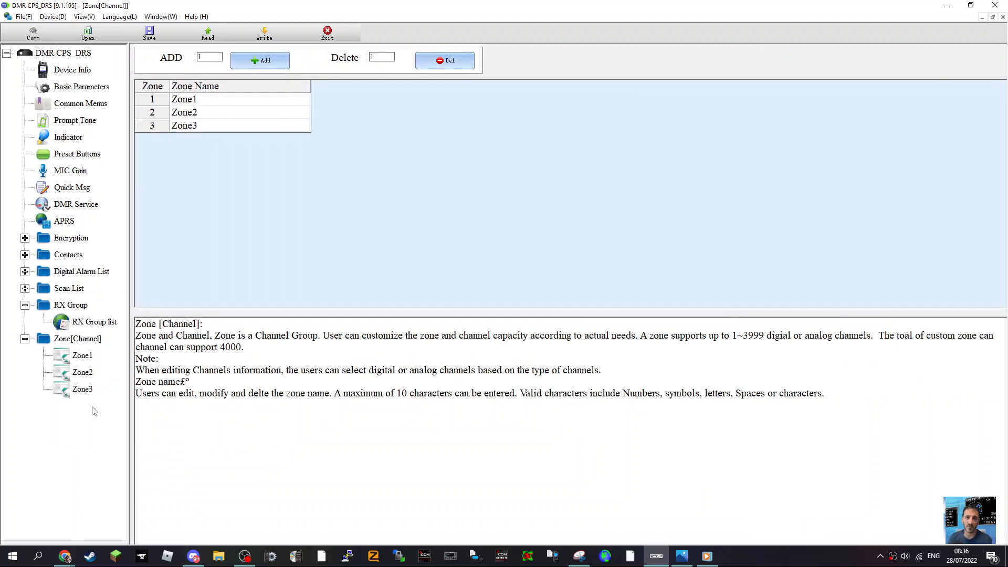
pyautogui.click(83, 357)
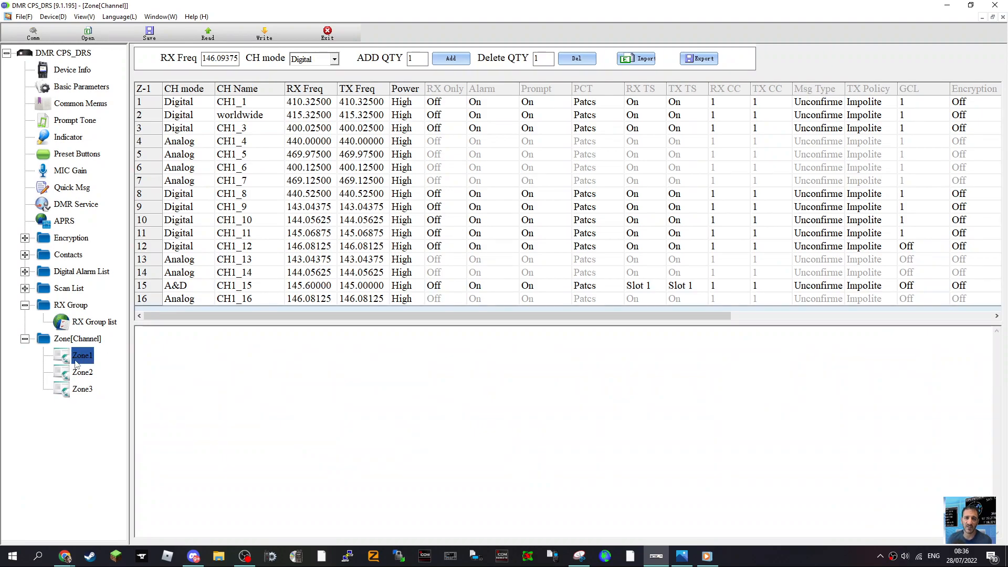
# - Review the Contacts description and the contact list with its contact names, IDs and call types
pyautogui.click(75, 256)
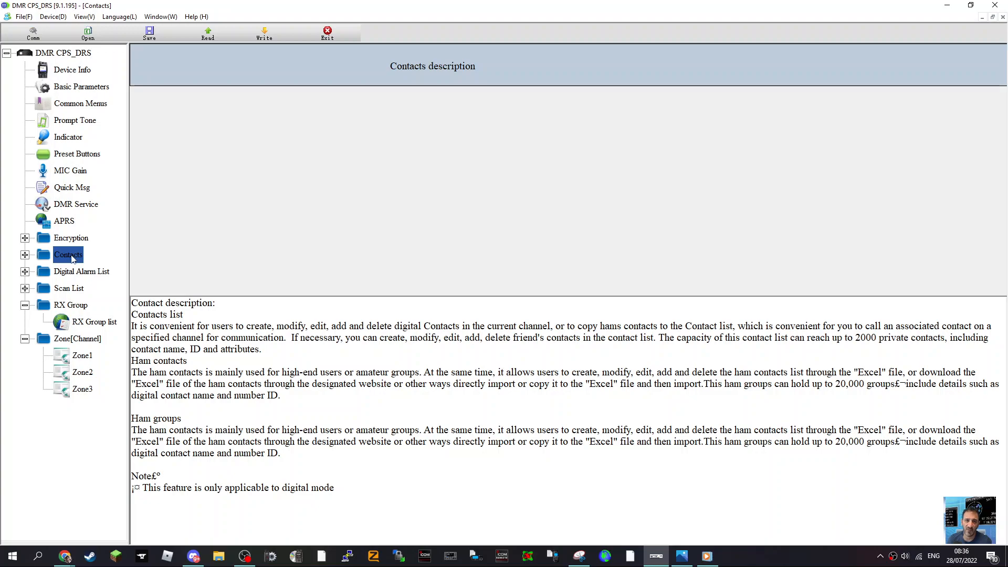
pyautogui.click(25, 255)
pyautogui.click(78, 274)
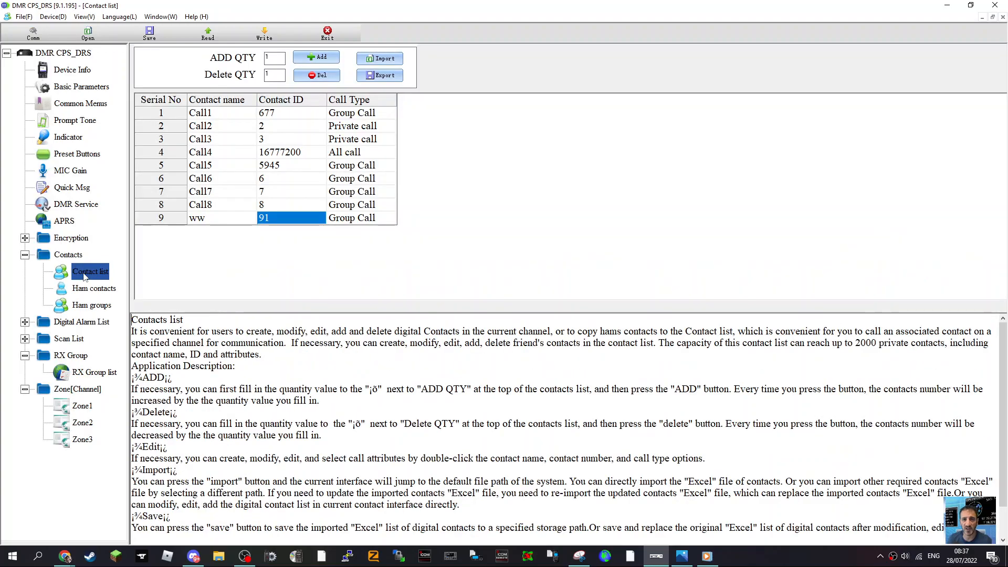
# - Review the Ham contacts page and check its CSV contact import dialog without importing a file
pyautogui.click(98, 293)
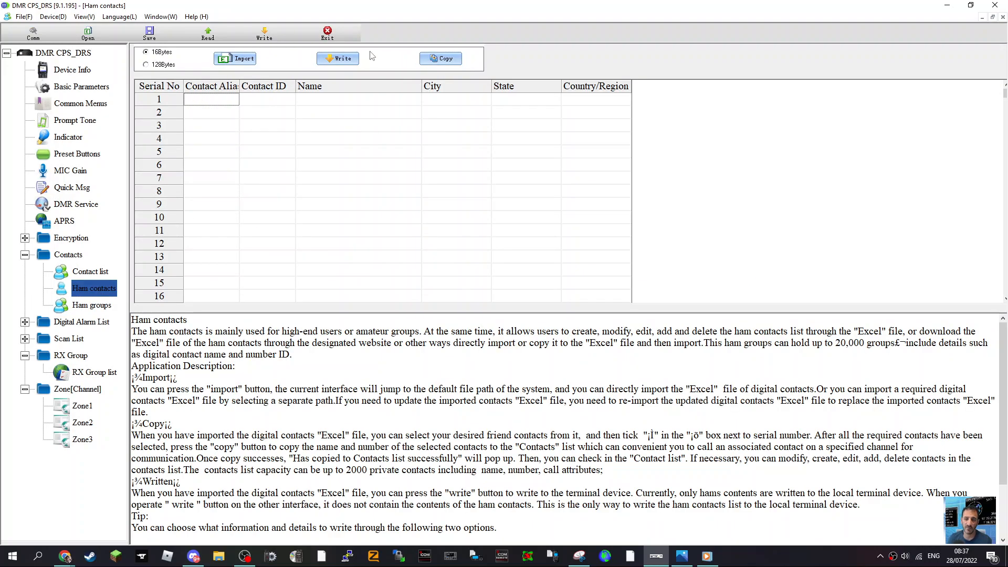
pyautogui.click(238, 59)
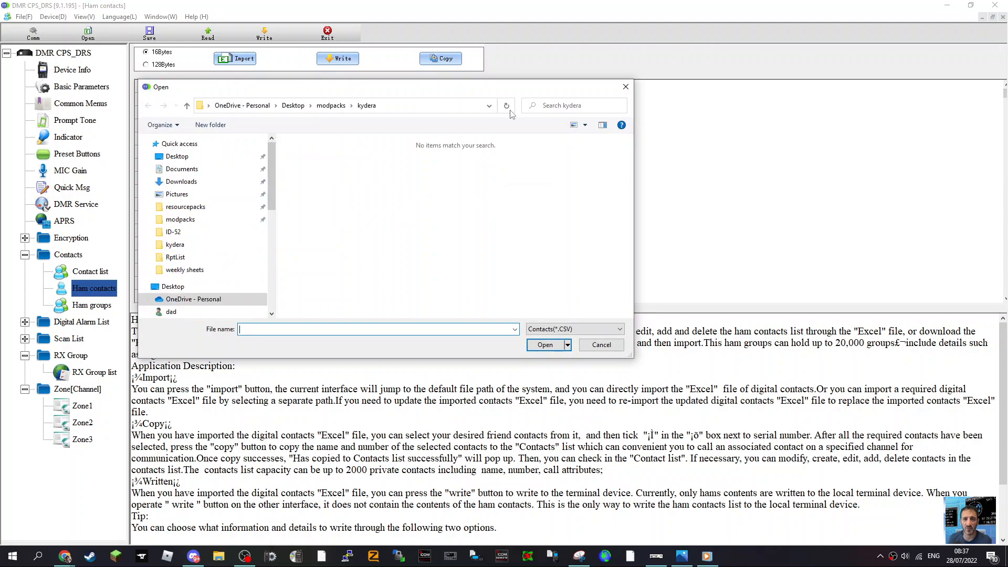
pyautogui.click(622, 90)
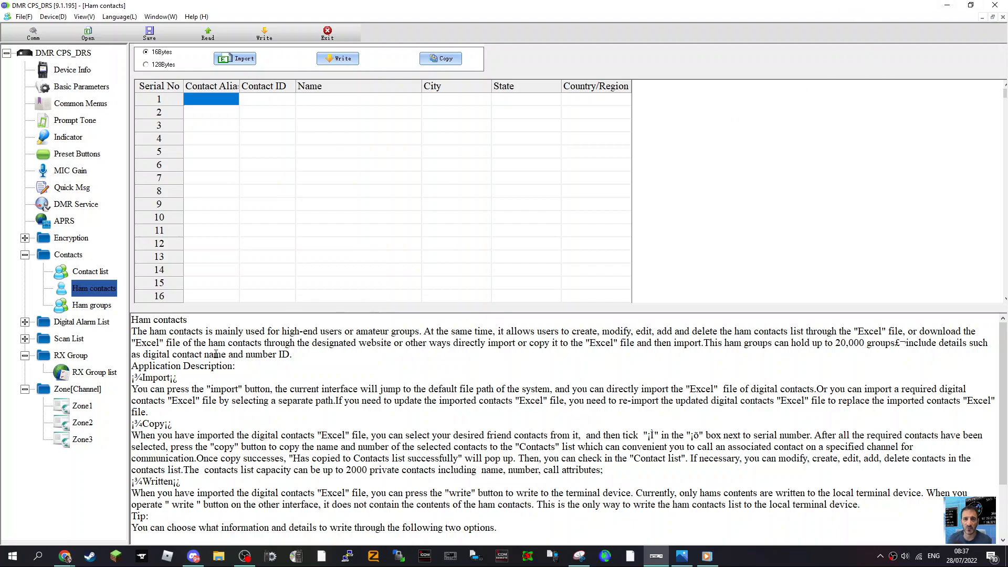
# - Return to Zone1's channel table and view its Scan List, Contacts, EAS and APRS columns
pyautogui.click(83, 407)
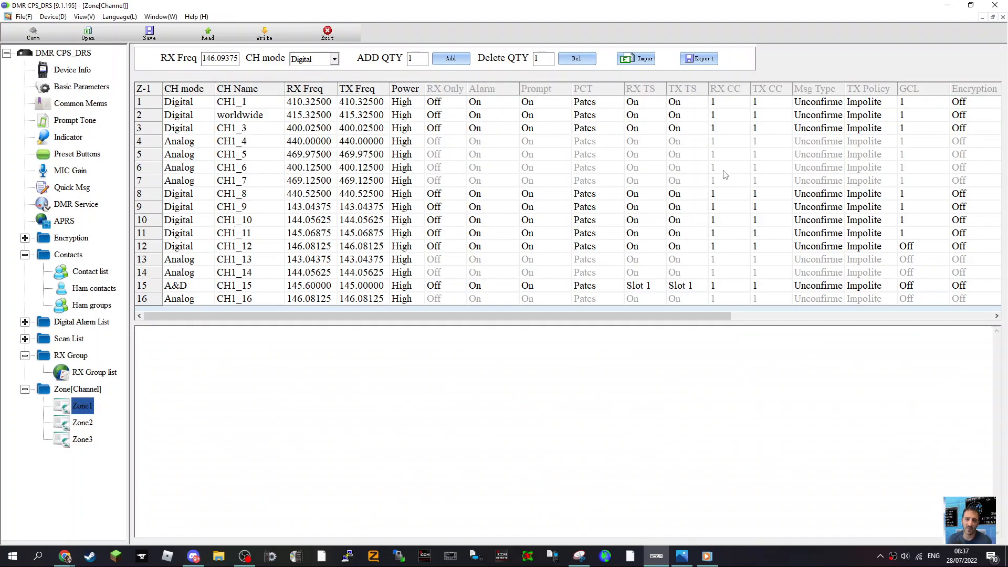
pyautogui.moveTo(726, 316); pyautogui.dragTo(861, 312)
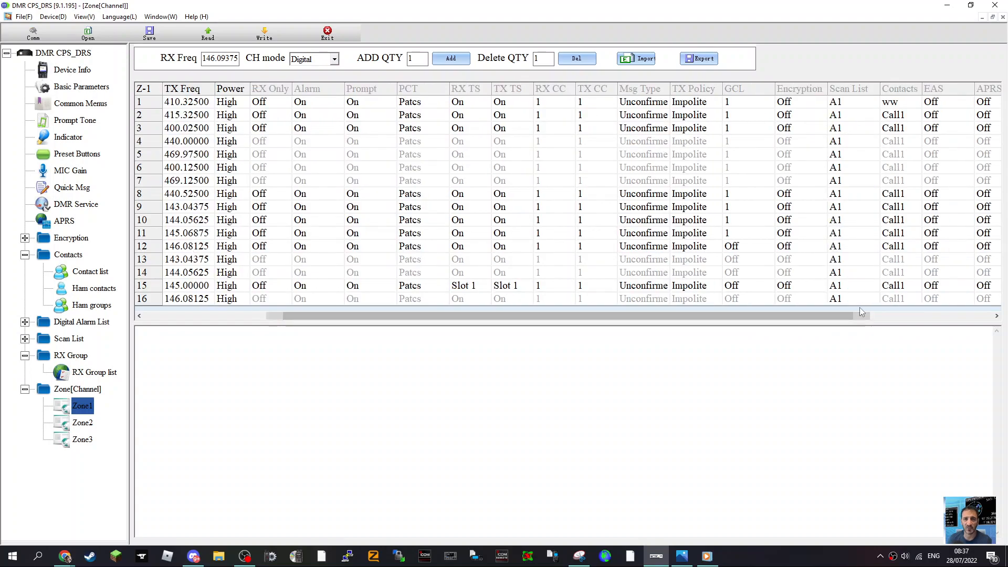